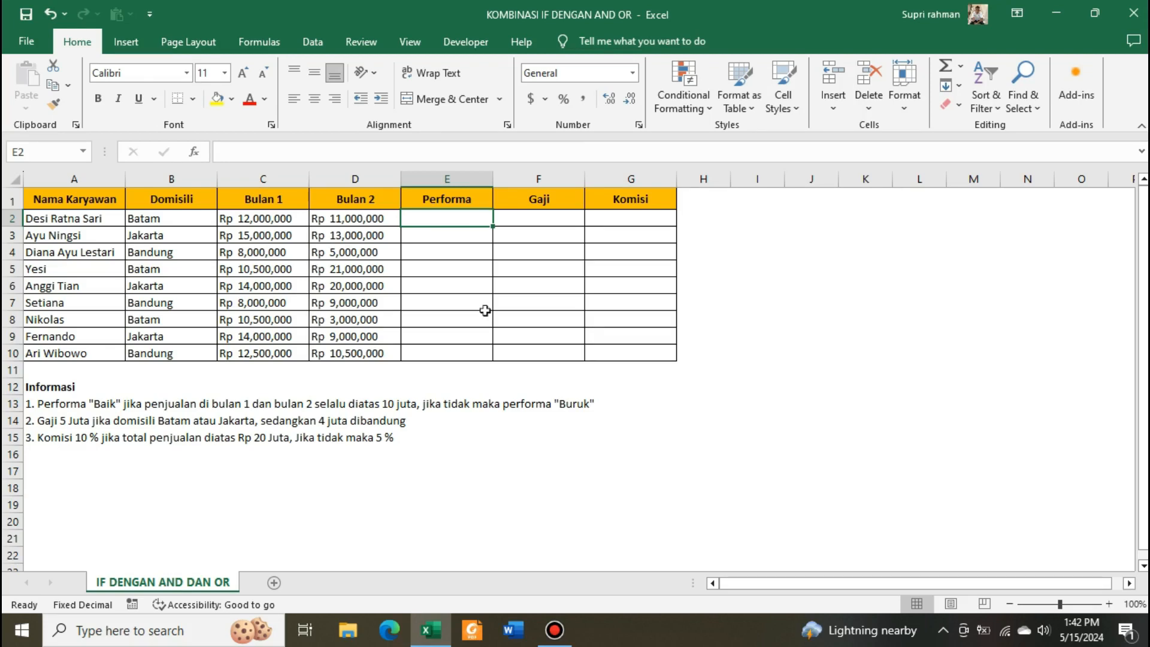
- Examine the employee sales table and its column headers from Nama Karyawan to Komisi
left_click(430, 302)
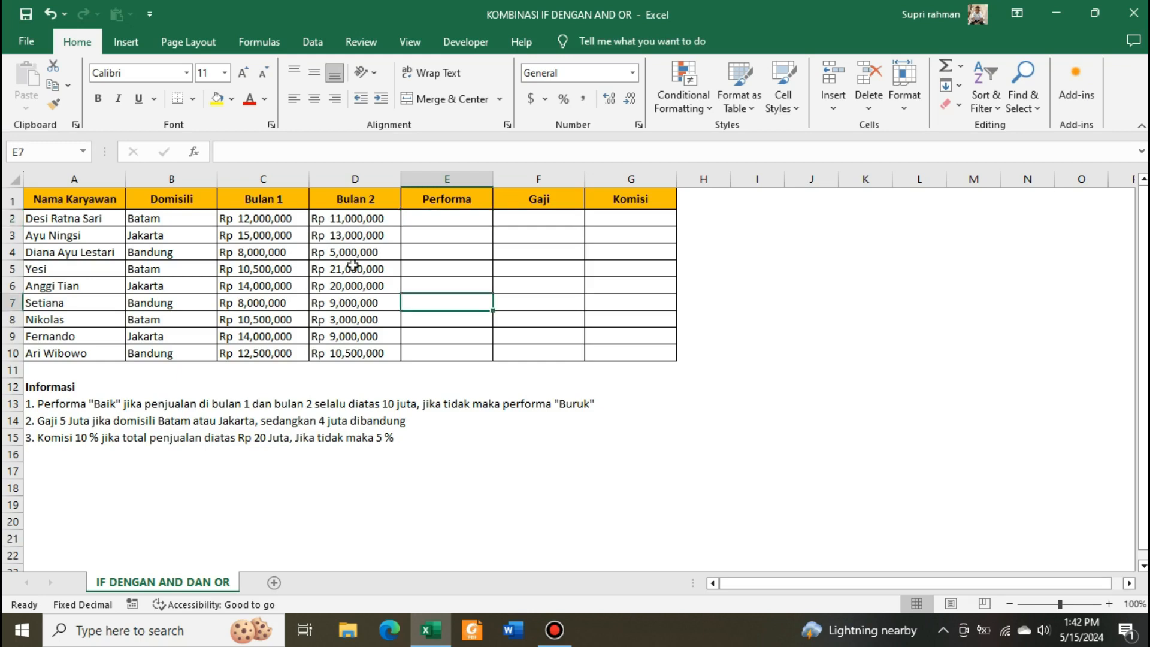
left_click(80, 194)
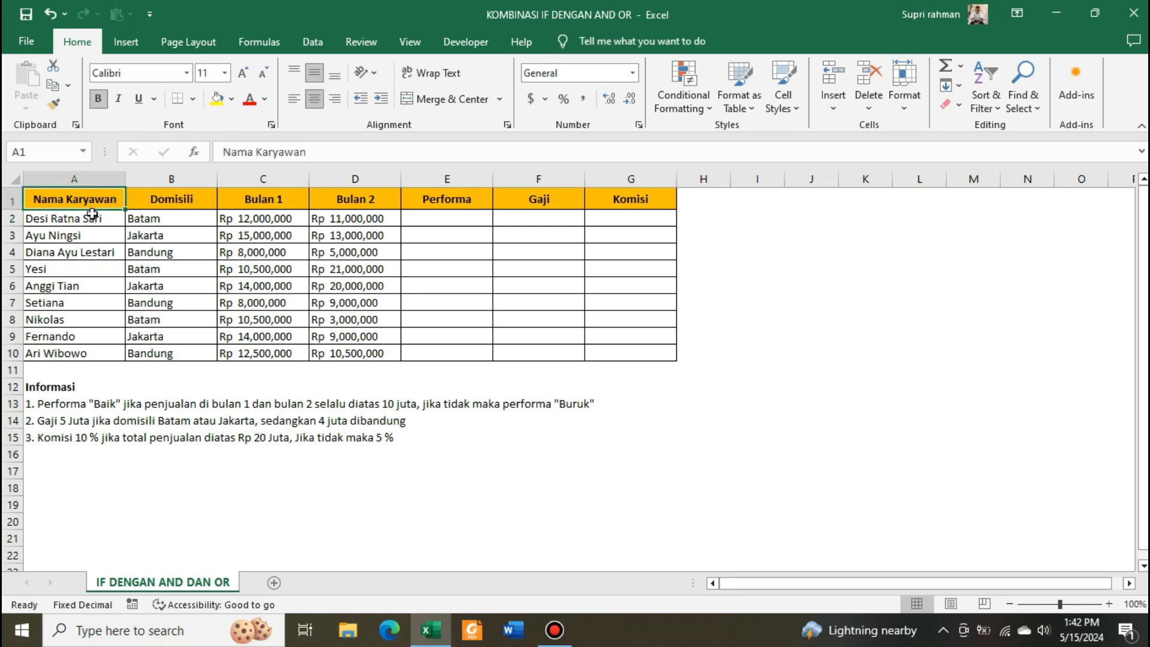
left_click_drag(84, 199, 641, 352)
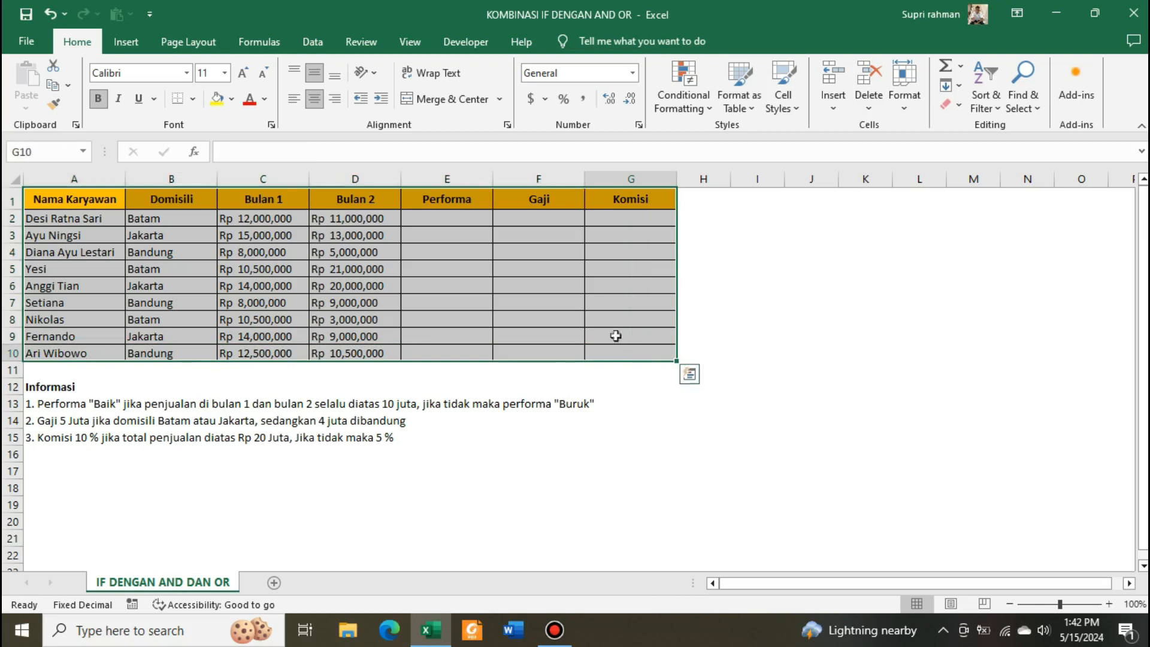
left_click(56, 198)
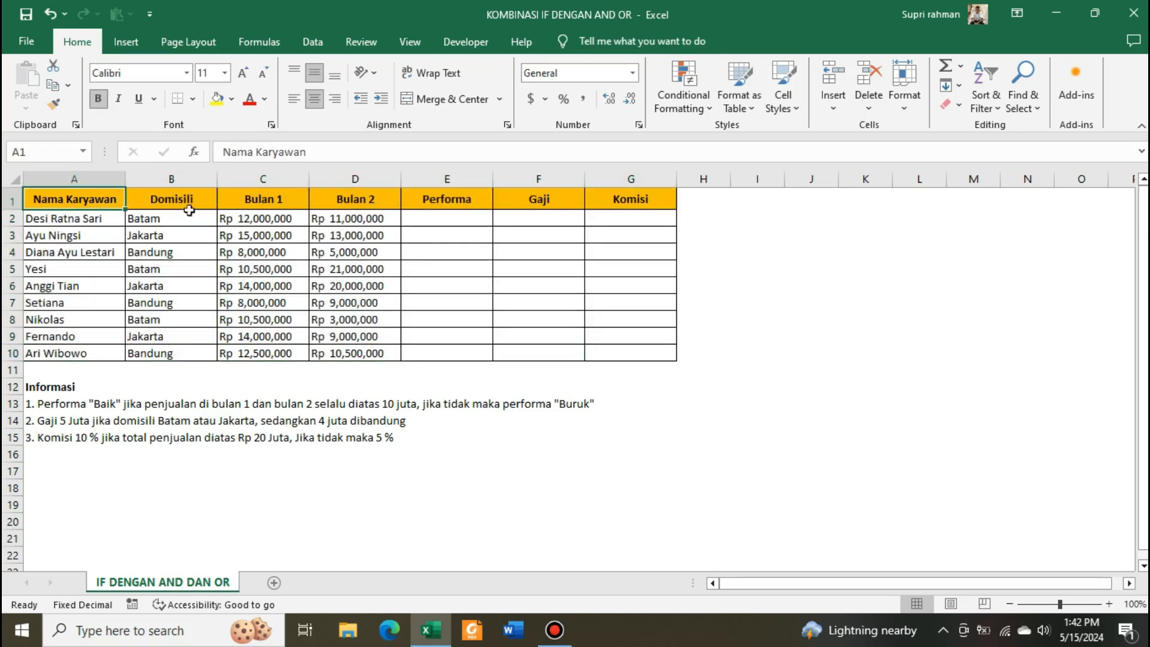
key("Right")
key("Right")
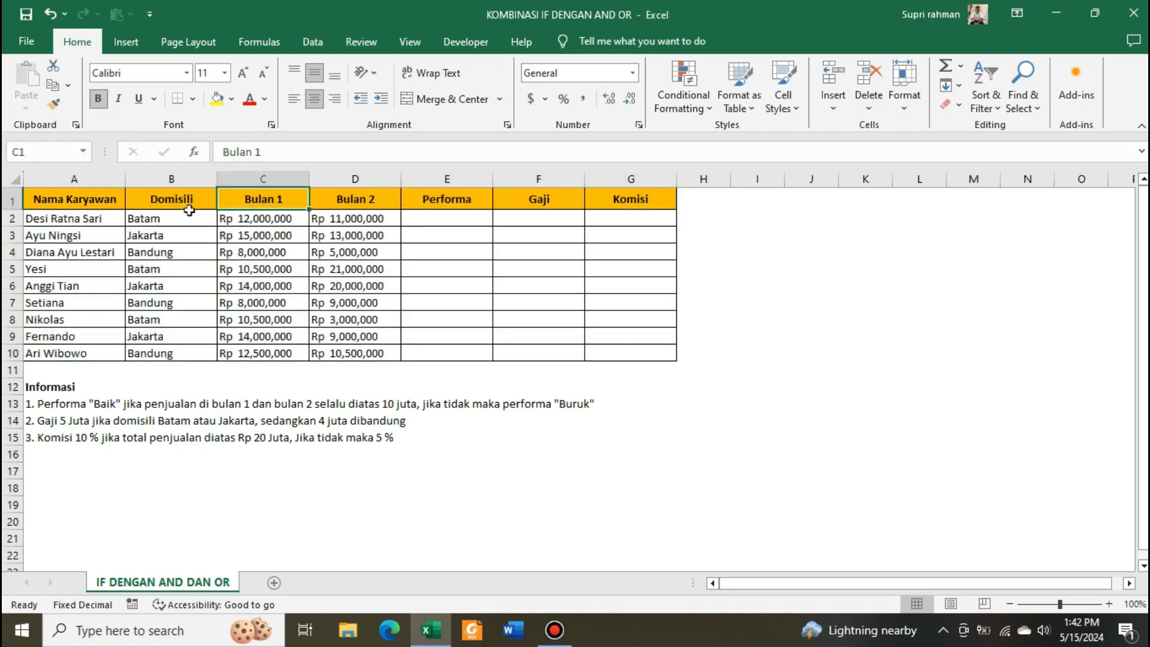
key("Right")
key("Left")
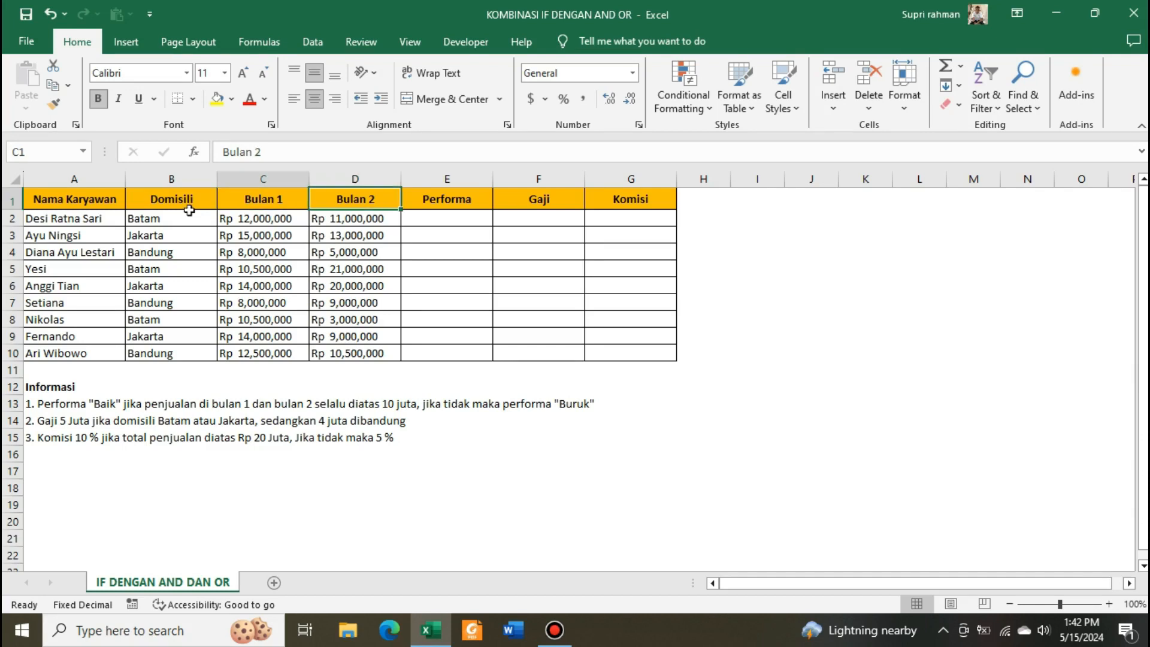
key("Right")
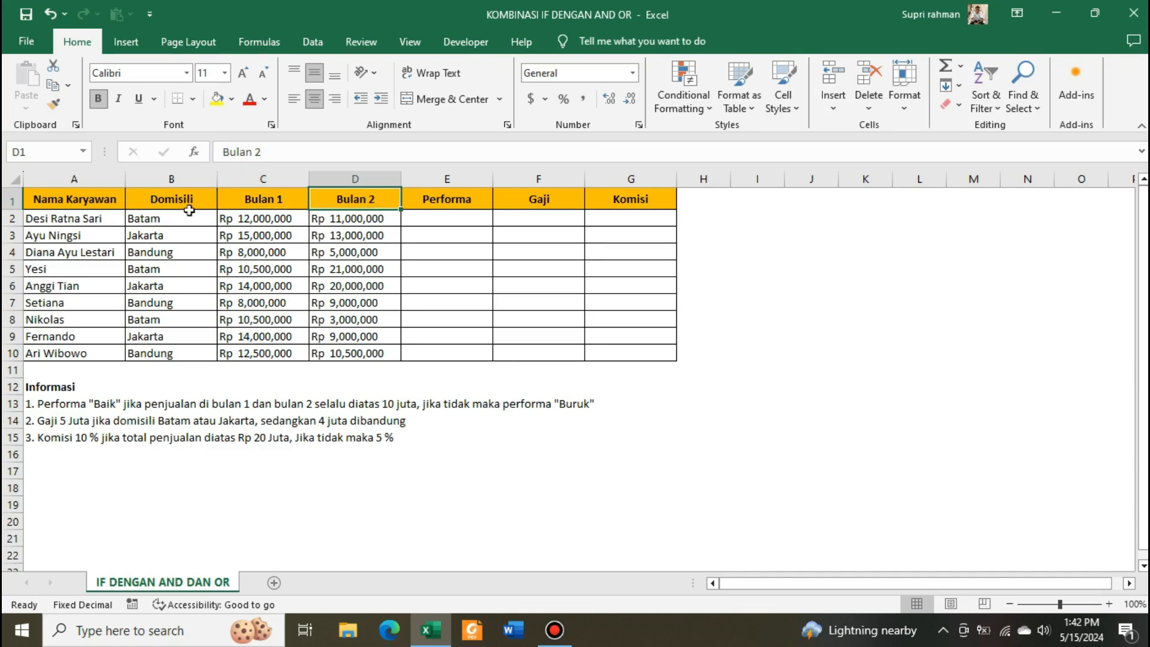
key("Right")
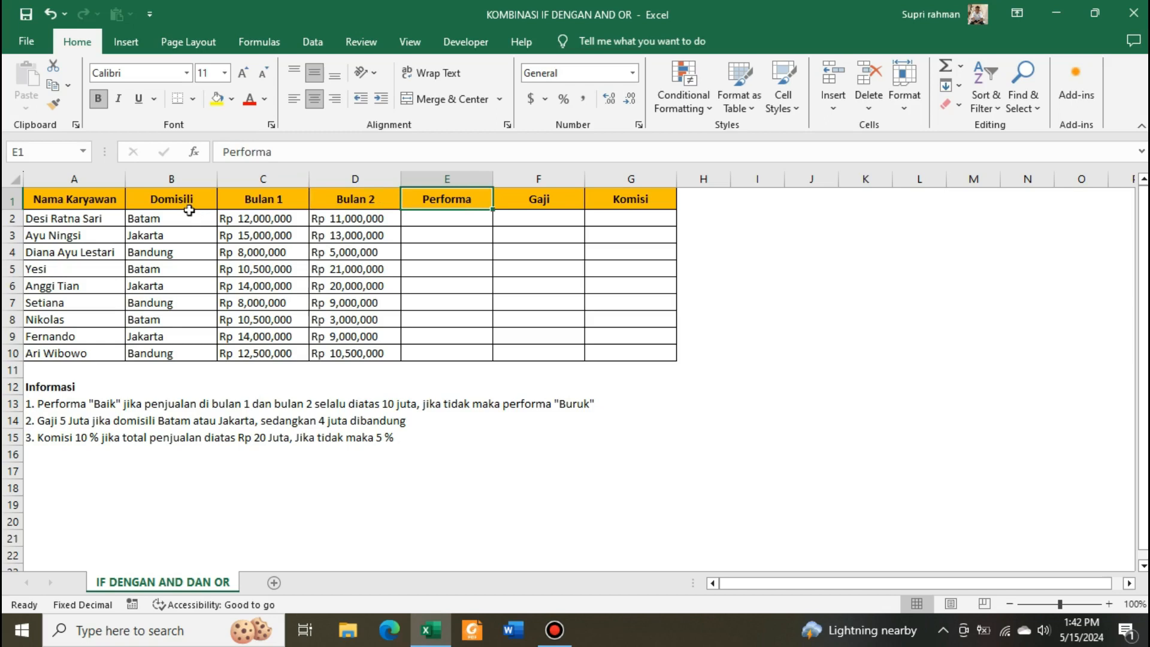
key("Right")
key("Right")
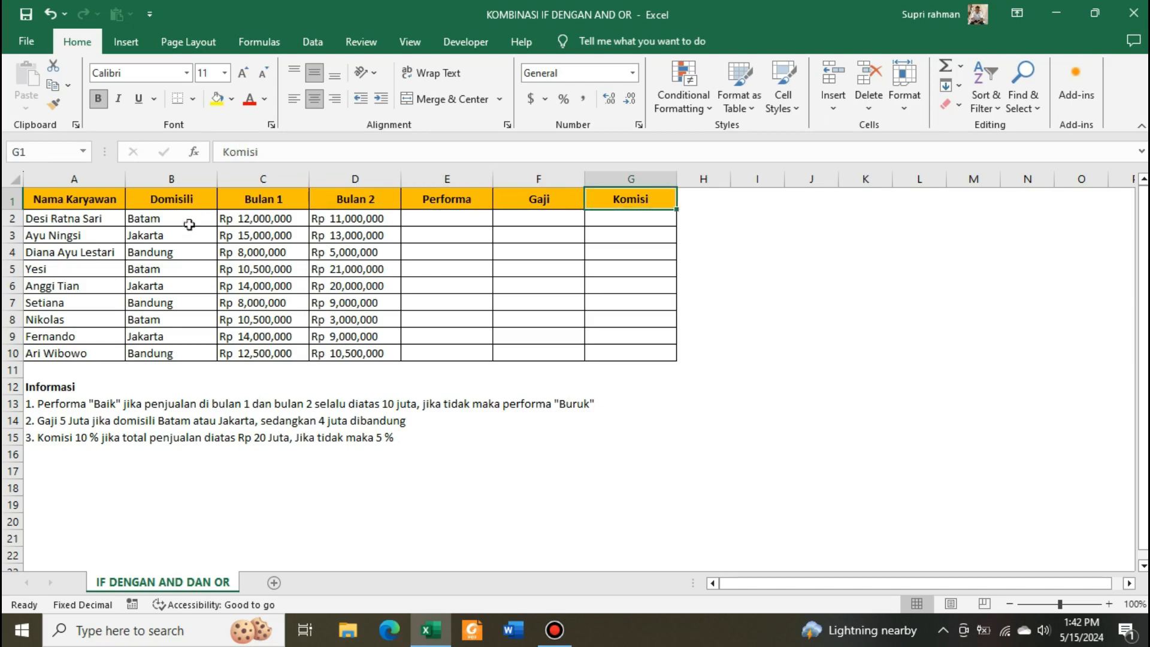
- Review the empty Performa, Gaji and Komisi columns alongside the three Informasi rules below the table
left_click_drag(450, 200, 629, 347)
left_click(627, 338)
left_click(606, 265)
left_click(538, 222)
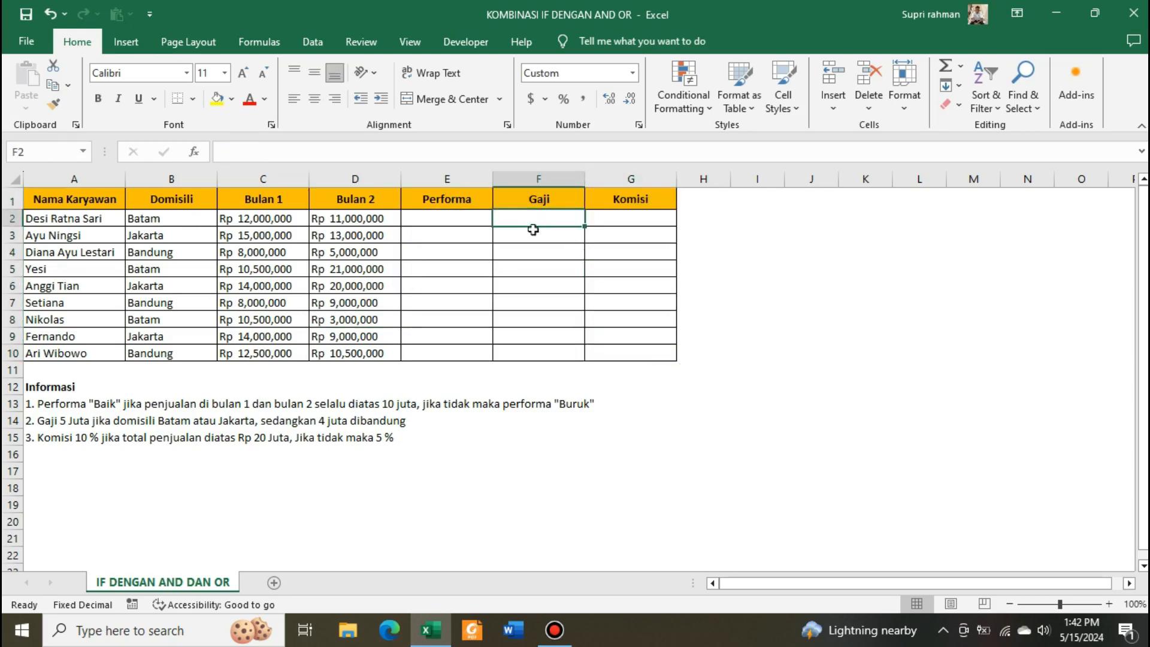
left_click(448, 219)
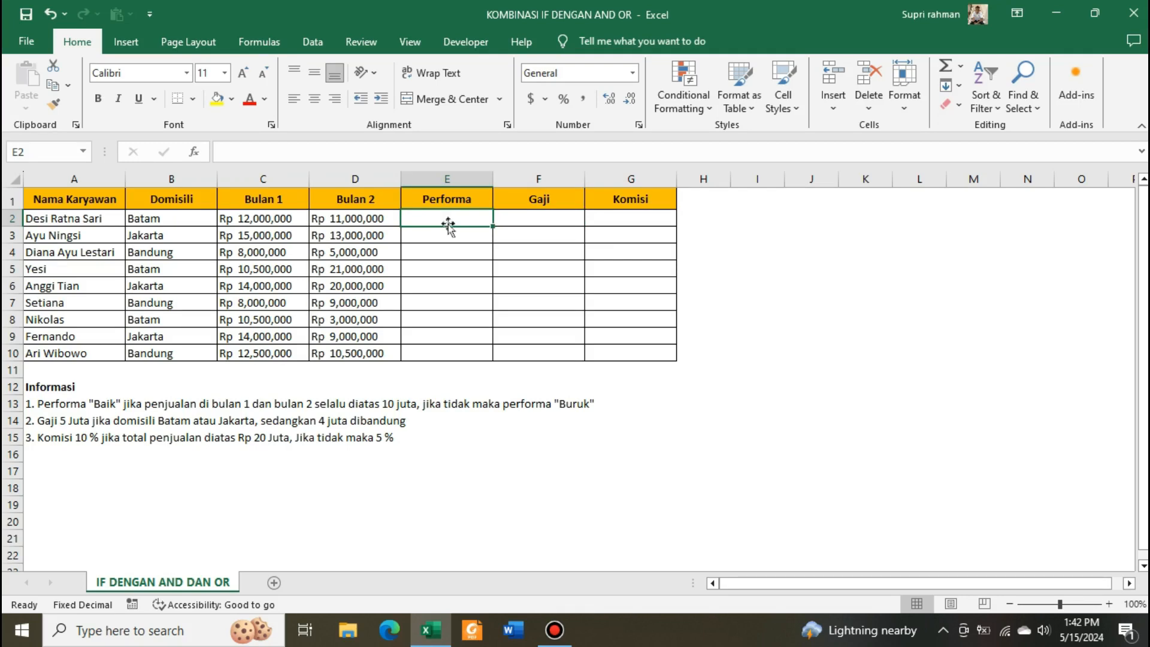
left_click(468, 271)
left_click(497, 238)
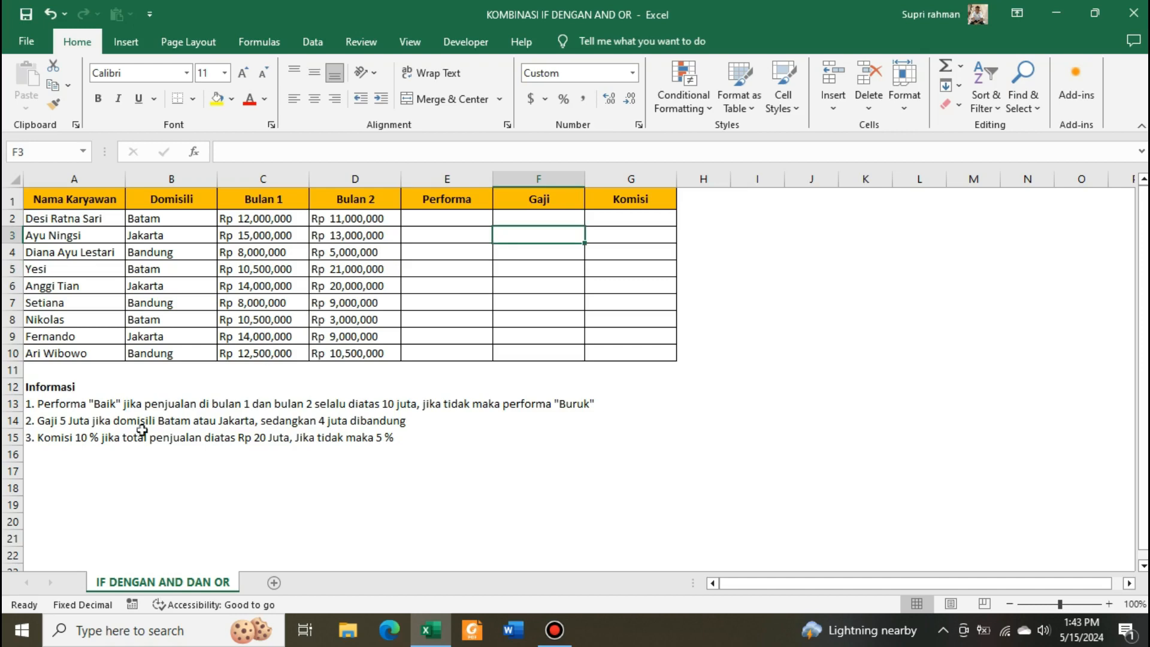
left_click_drag(58, 394, 560, 450)
left_click(555, 440)
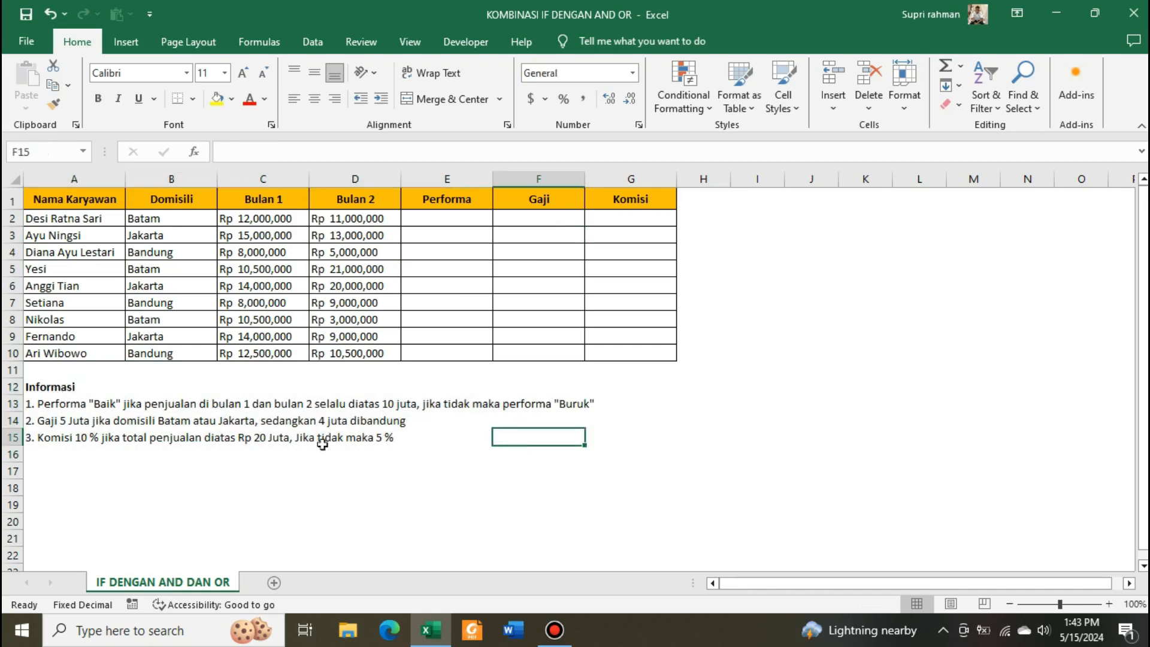
left_click(103, 403)
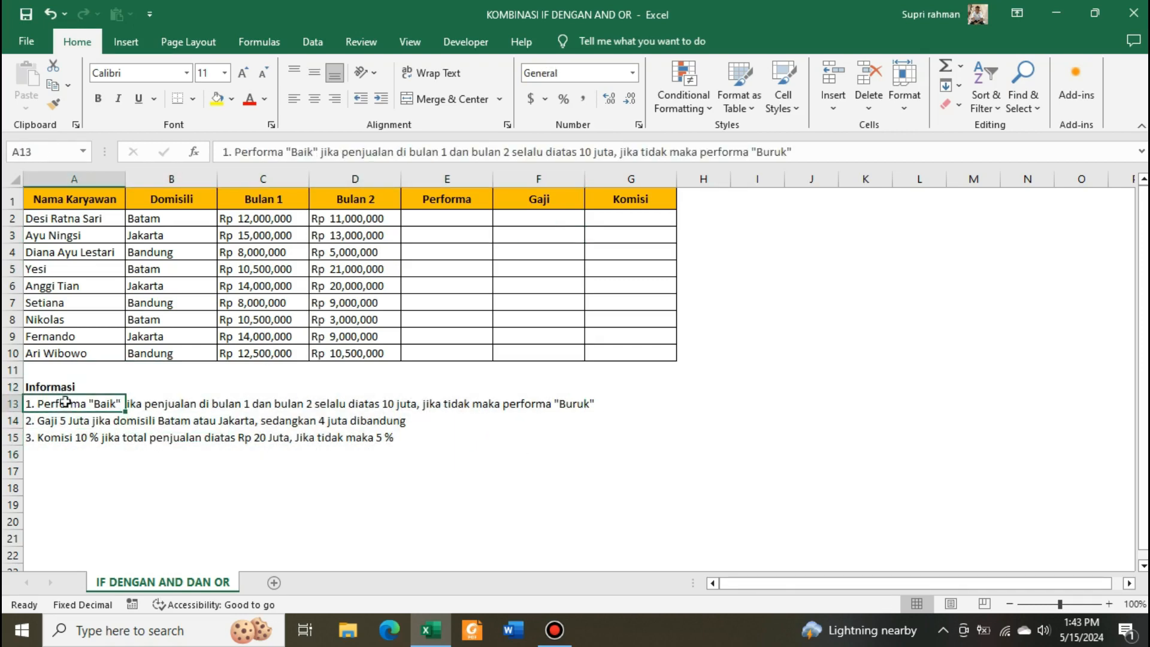
key("Down")
key("Down")
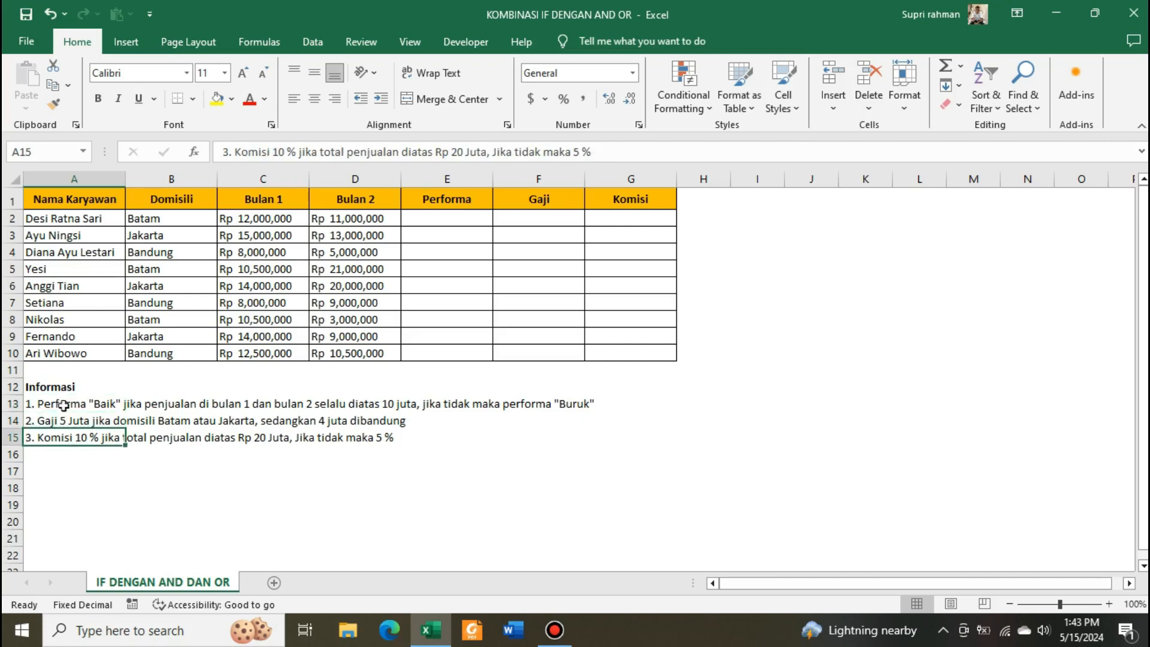
left_click(63, 406)
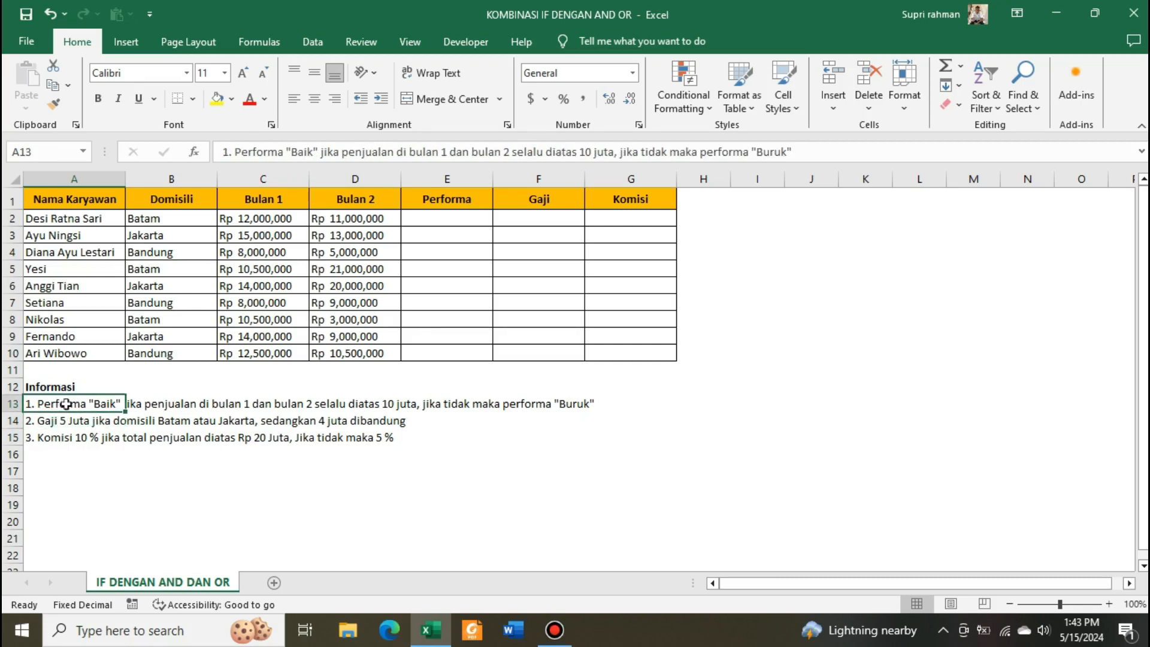
- Compare the result columns with the Performa, Gaji and Komisi rules before writing formulas
left_click_drag(442, 220, 637, 356)
left_click(605, 309)
left_click(81, 433)
left_click(73, 405)
left_click(59, 438)
left_click_drag(457, 217, 650, 352)
left_click(500, 235)
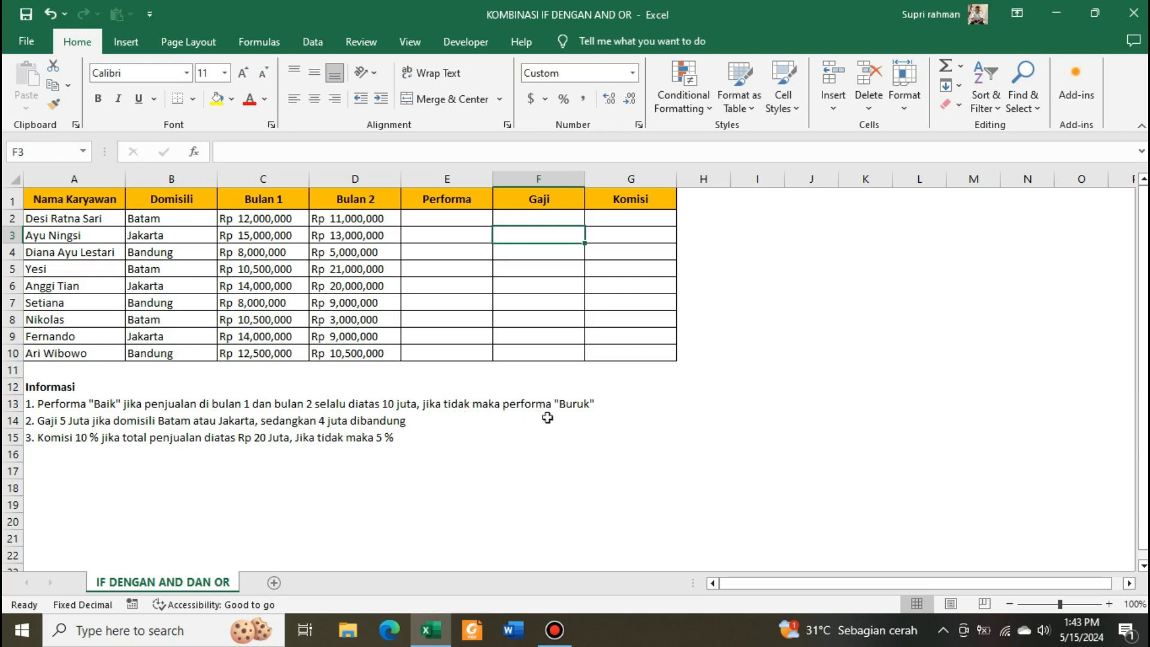
left_click(575, 416)
left_click(466, 200)
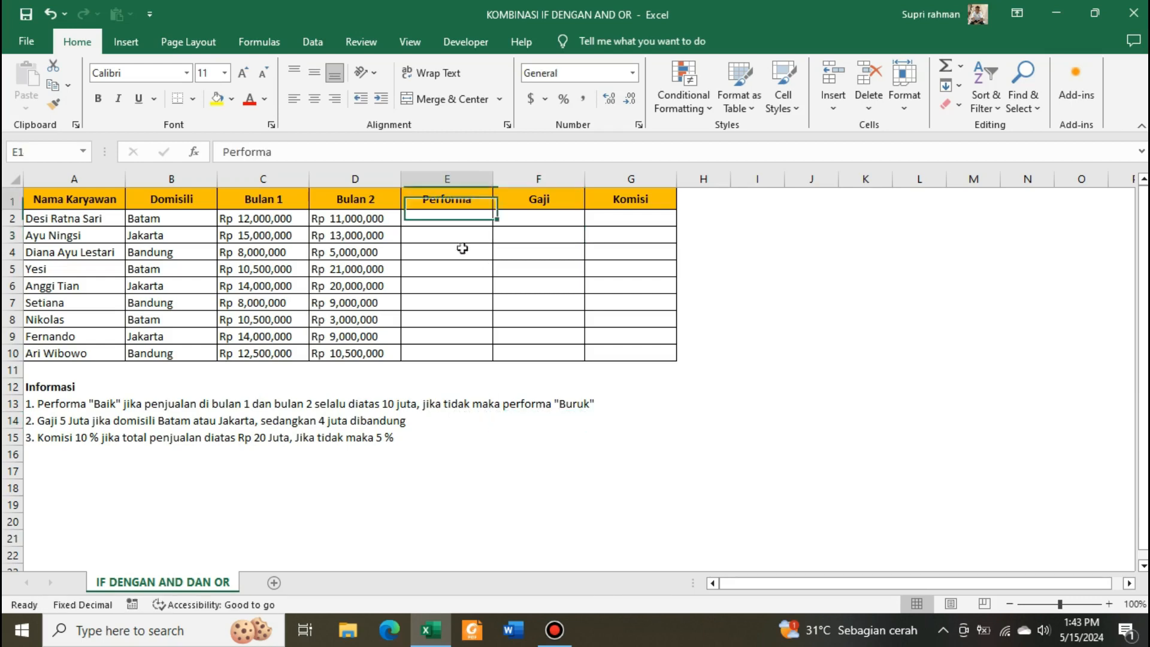
left_click_drag(463, 248, 452, 365)
left_click(451, 285)
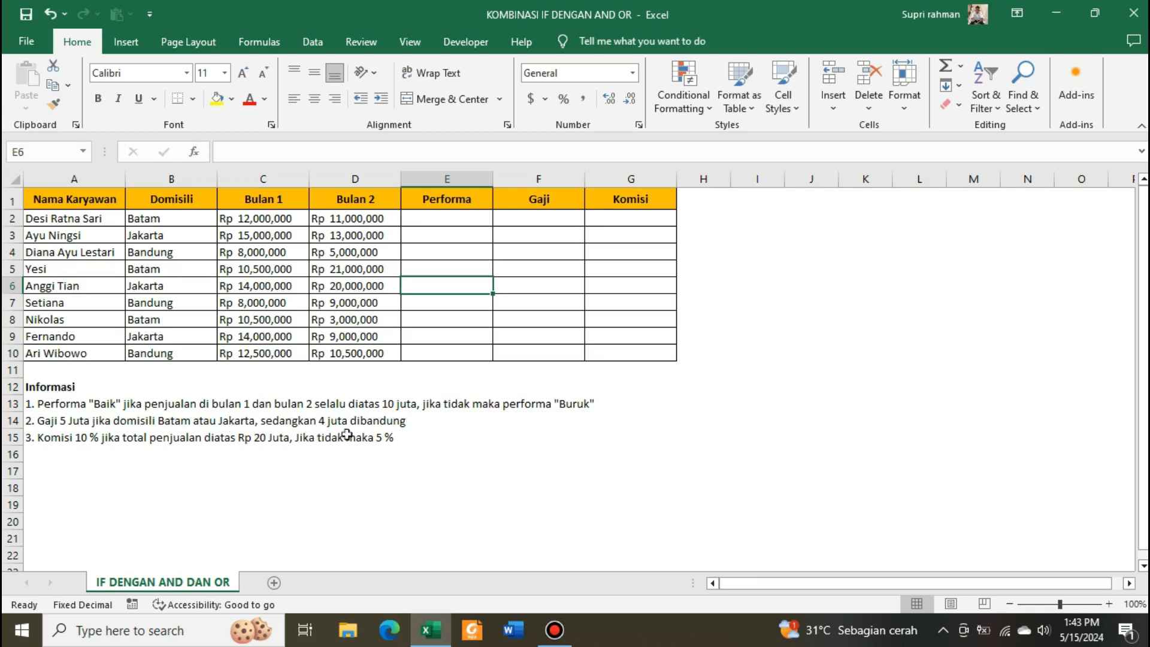
left_click(378, 433)
left_click(128, 437)
left_click(60, 426)
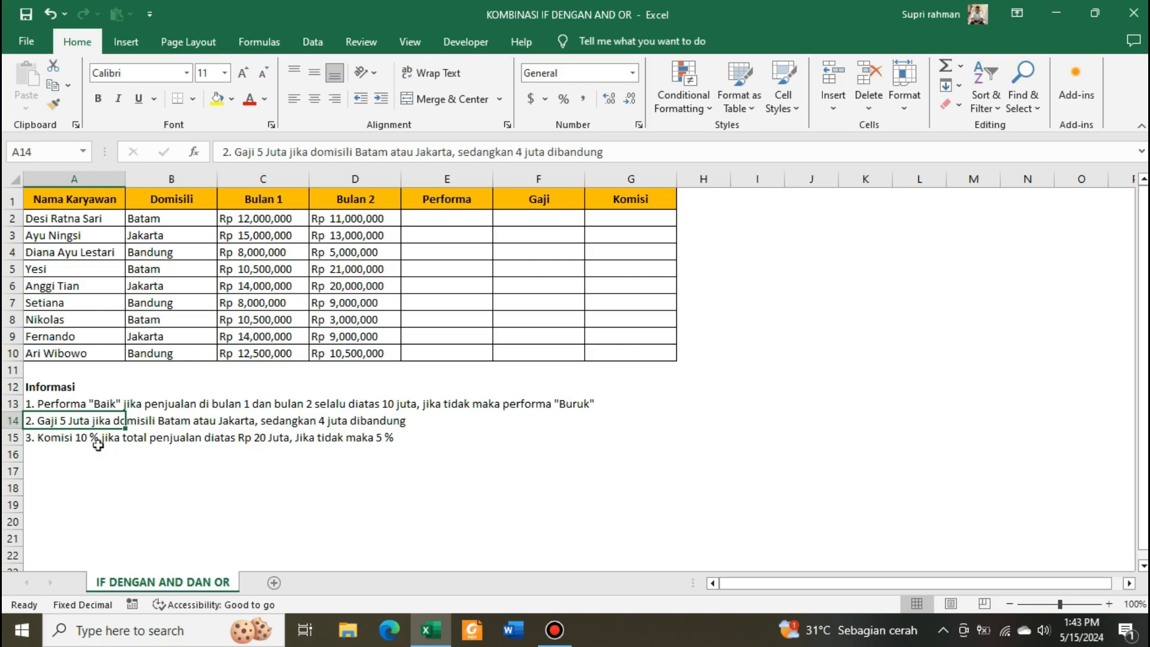
left_click(69, 441)
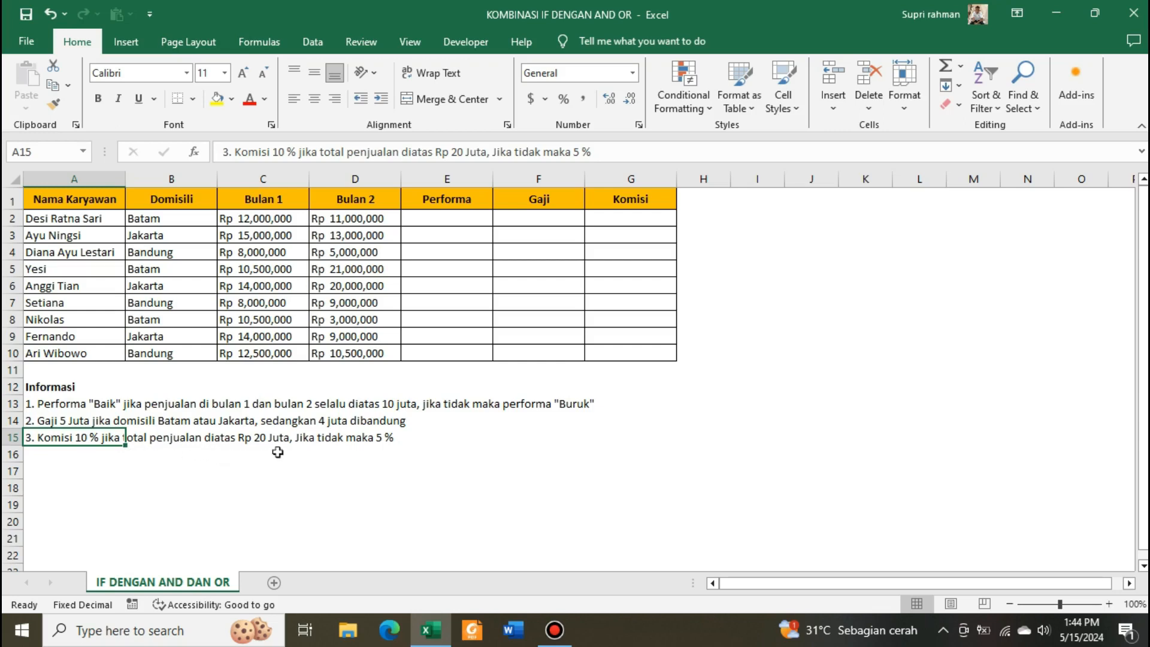
left_click(664, 251)
left_click_drag(649, 217, 636, 345)
left_click(636, 335)
left_click(449, 219)
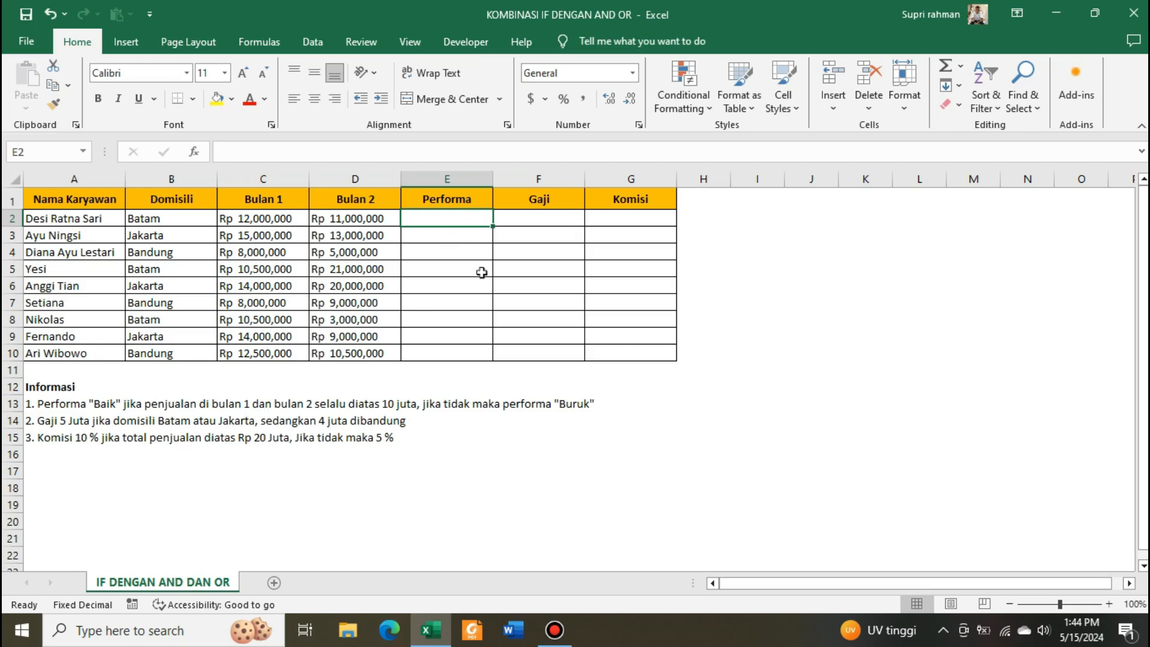
type("=")
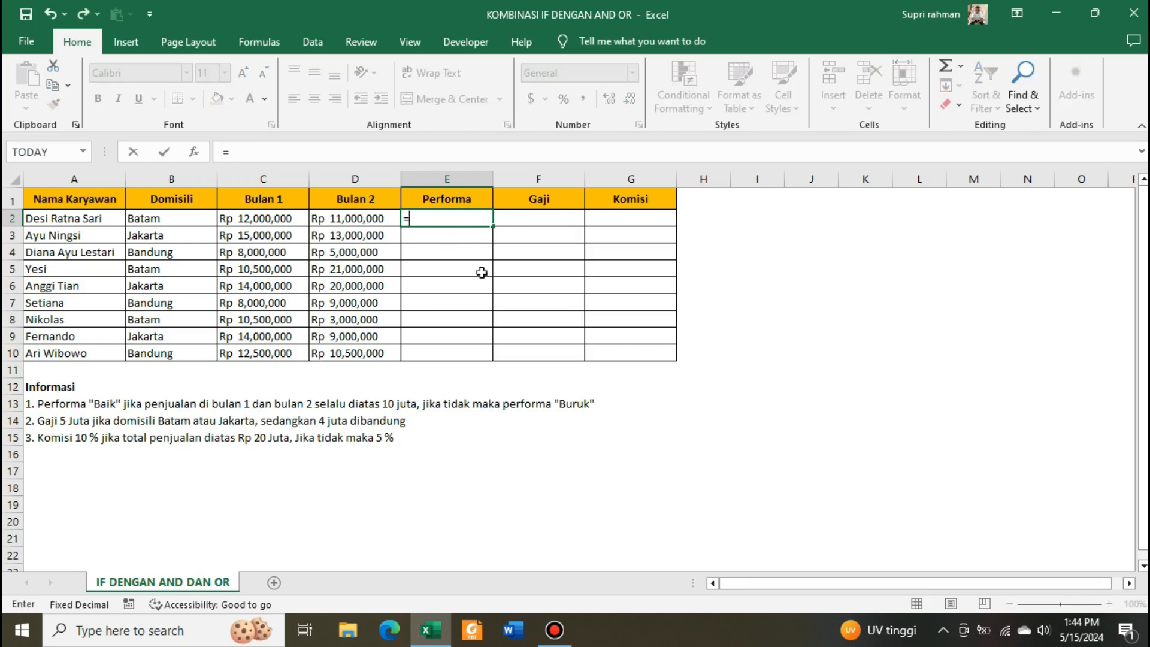
type("if")
key("Tab")
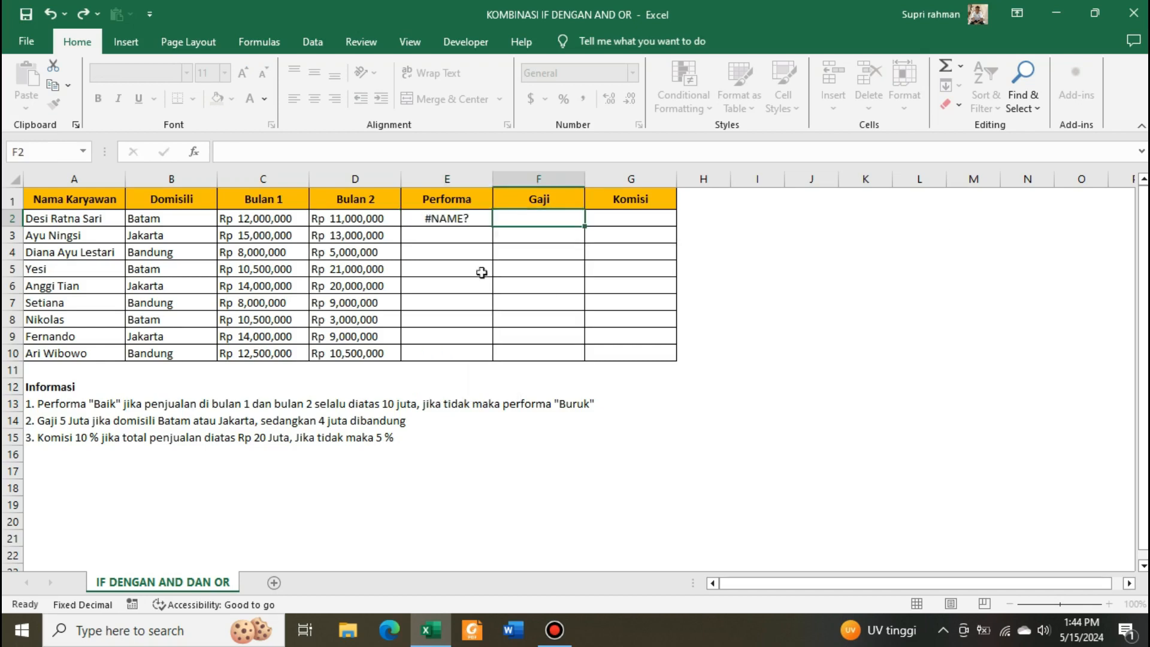
key("Left")
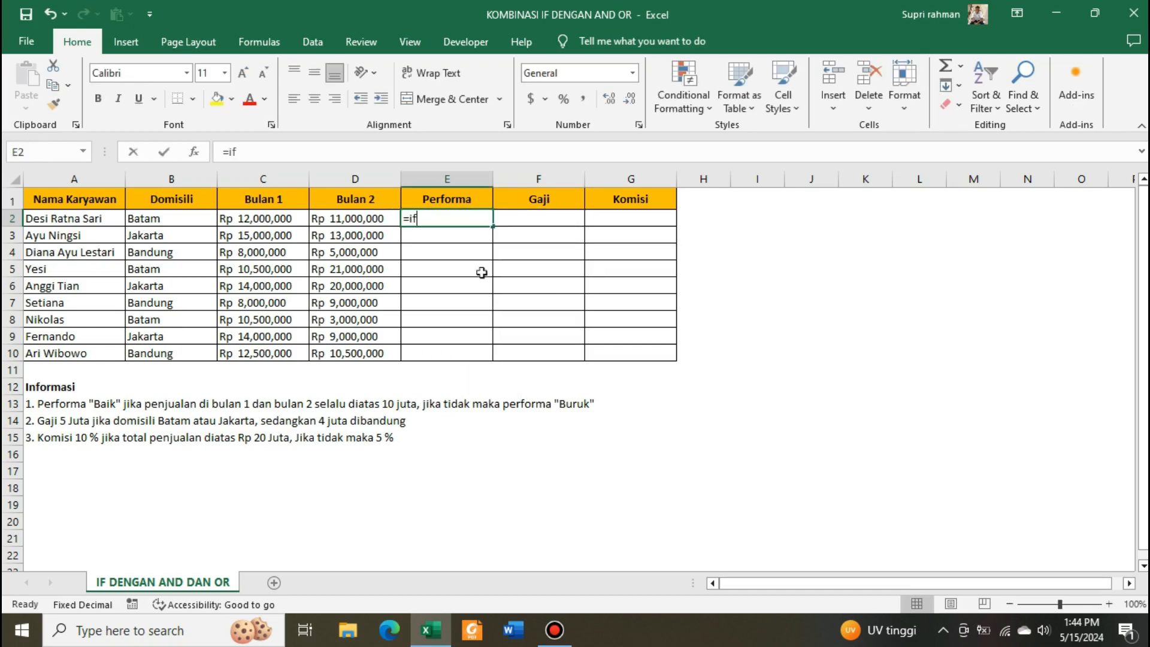
- Start an IF formula in E2 with an AND condition testing C2<10000000
type("=if")
key("Tab")
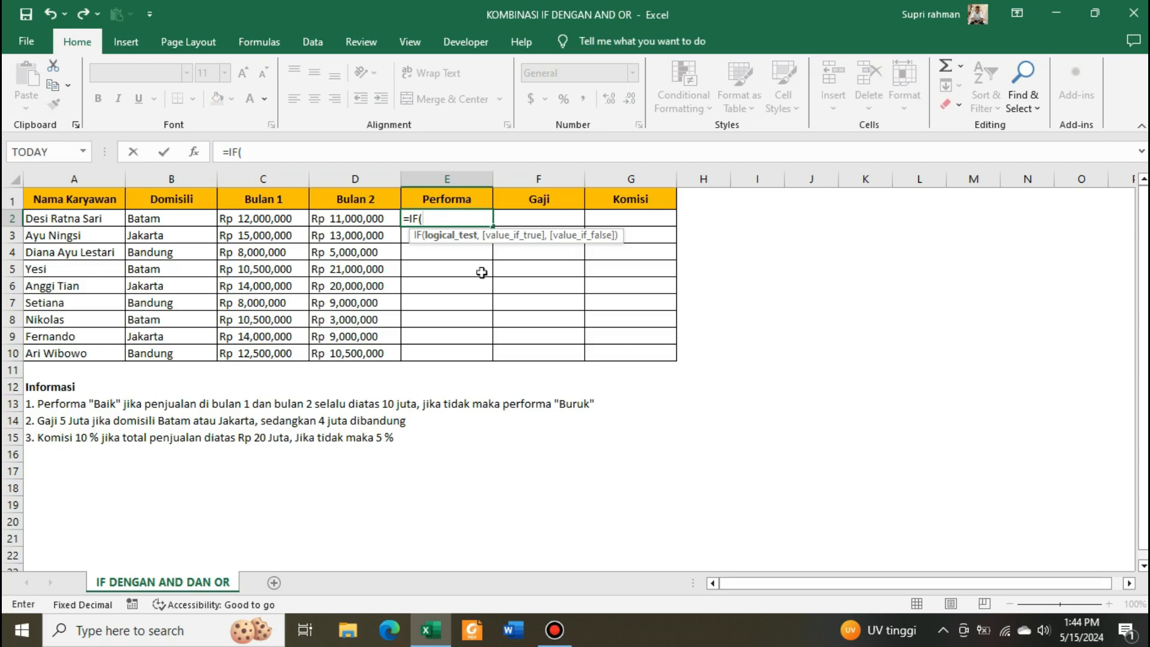
type("and")
key("Tab")
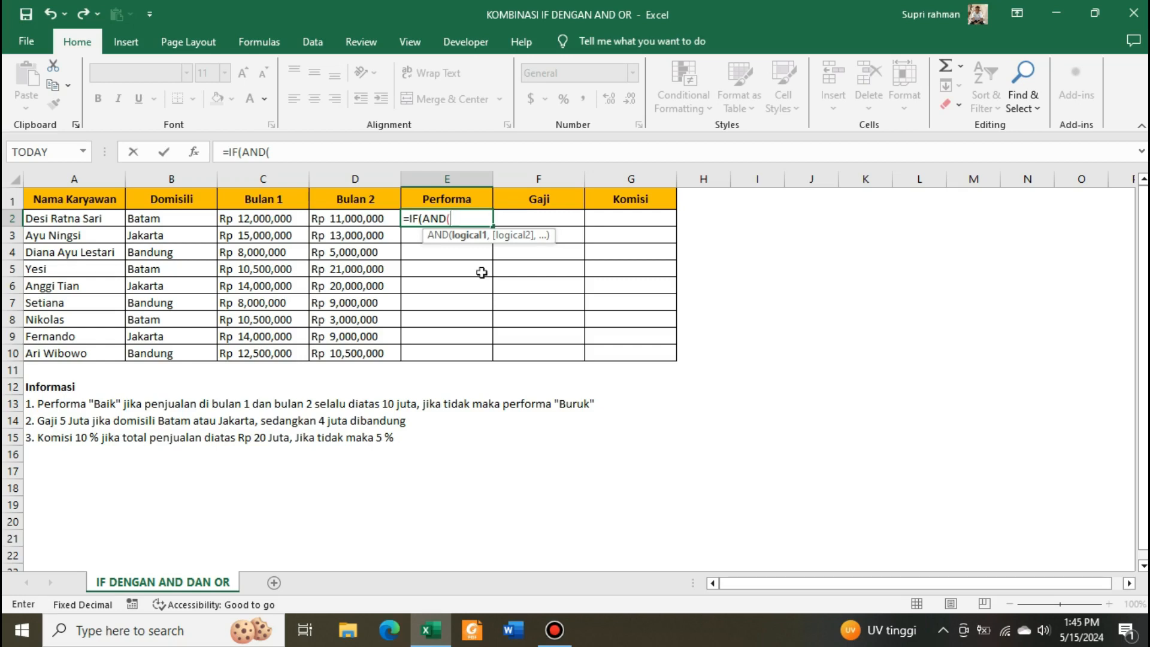
key("Left")
key("Left")
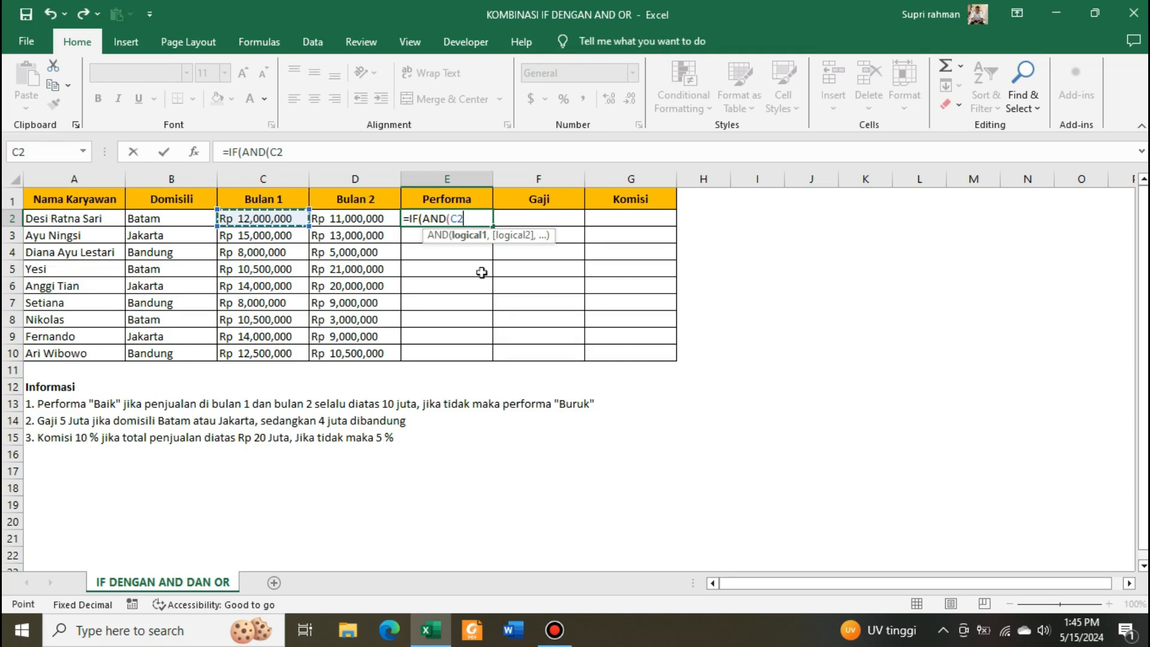
type("<10000000")
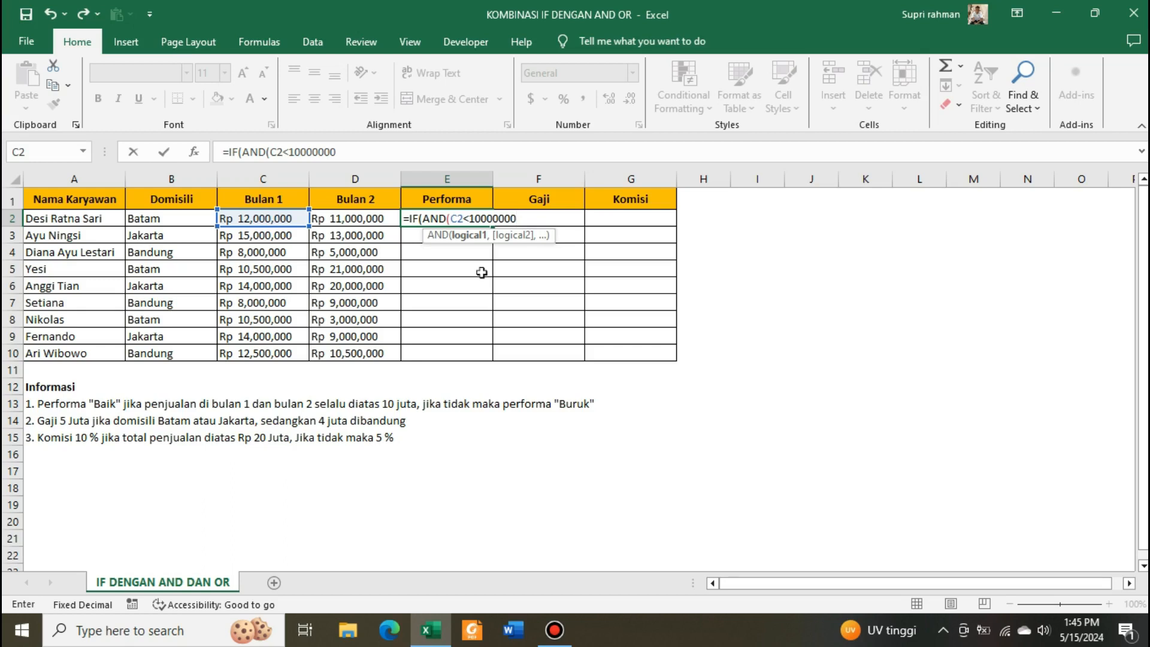
type(",")
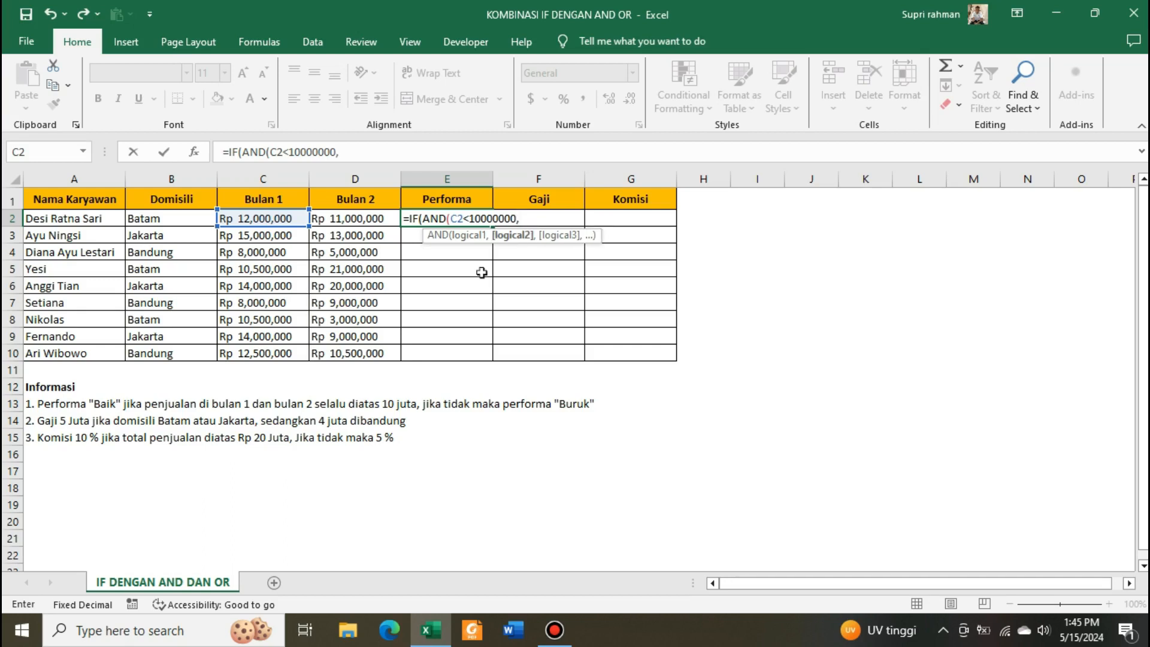
- Add the second AND condition D2<100000000 and close the AND function
key("Left")
key("Left")
key("Right")
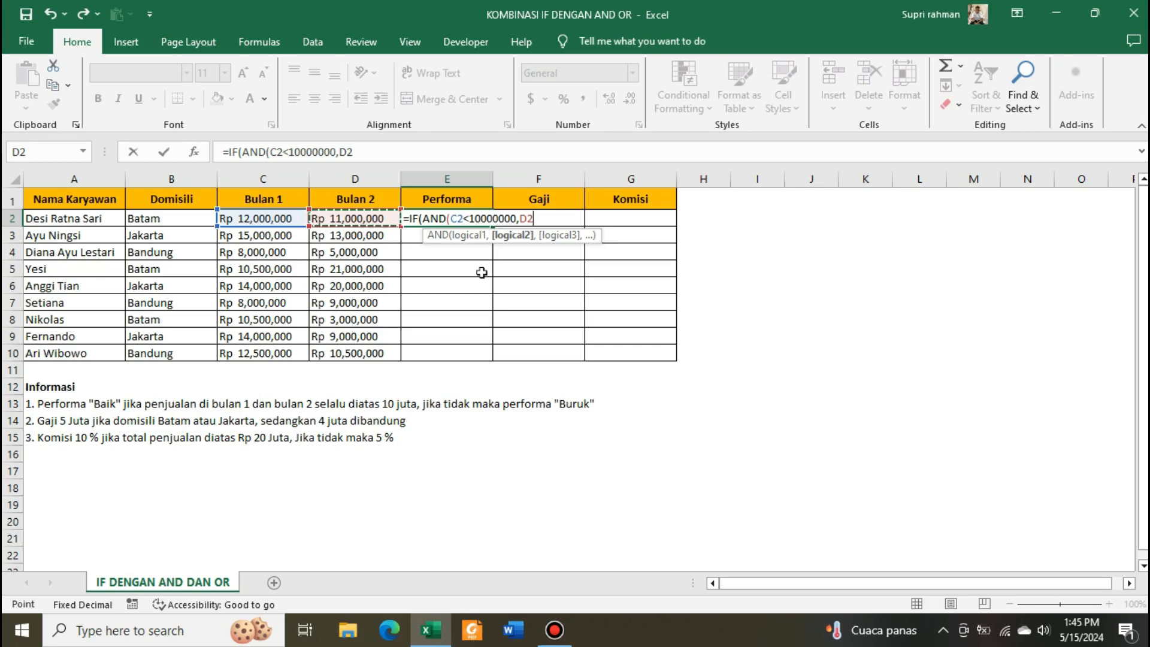
type("<100000000")
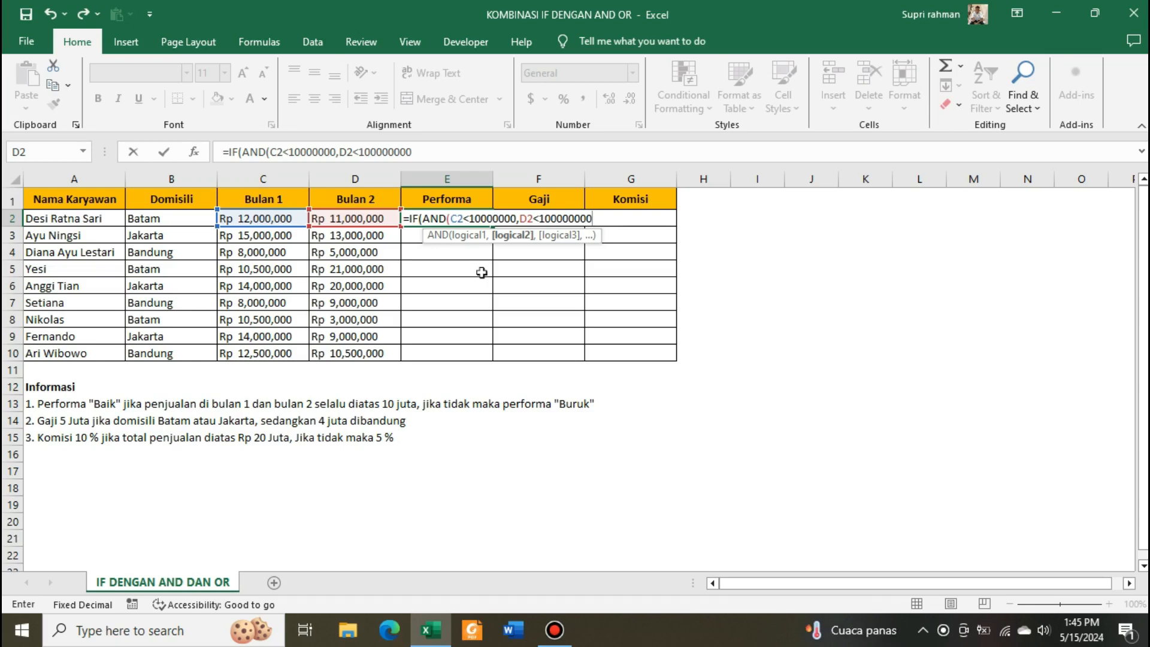
type(")")
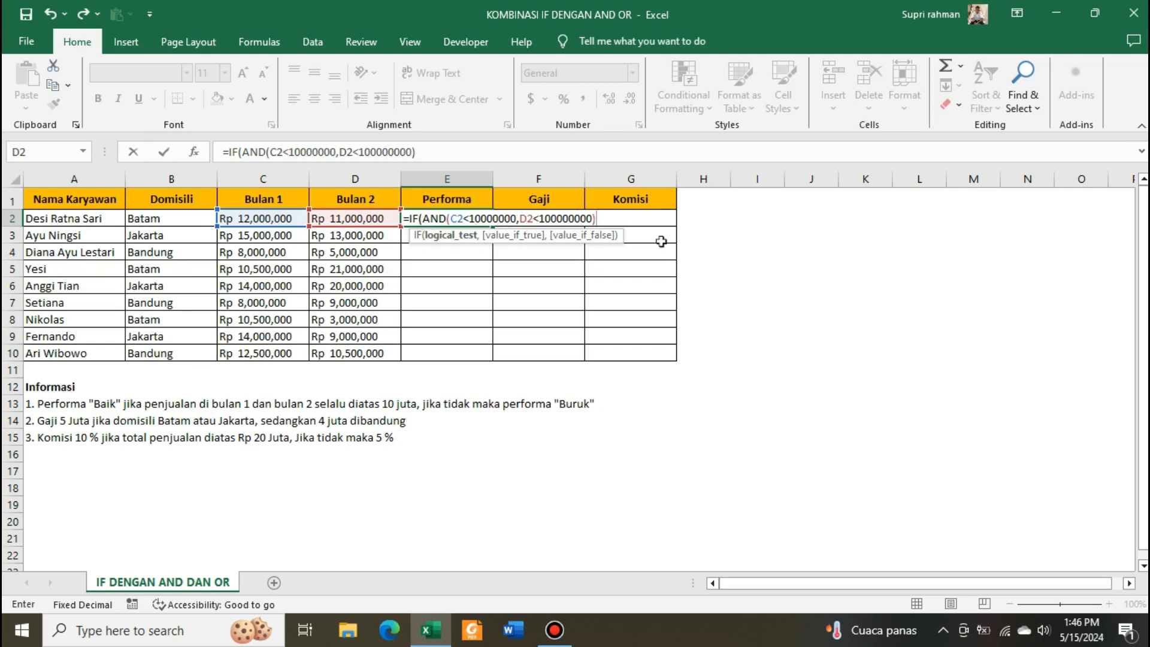
- Complete the E2 formula with "Buruk" as the true result and "Baik" as the false result, and enter it
type(",")
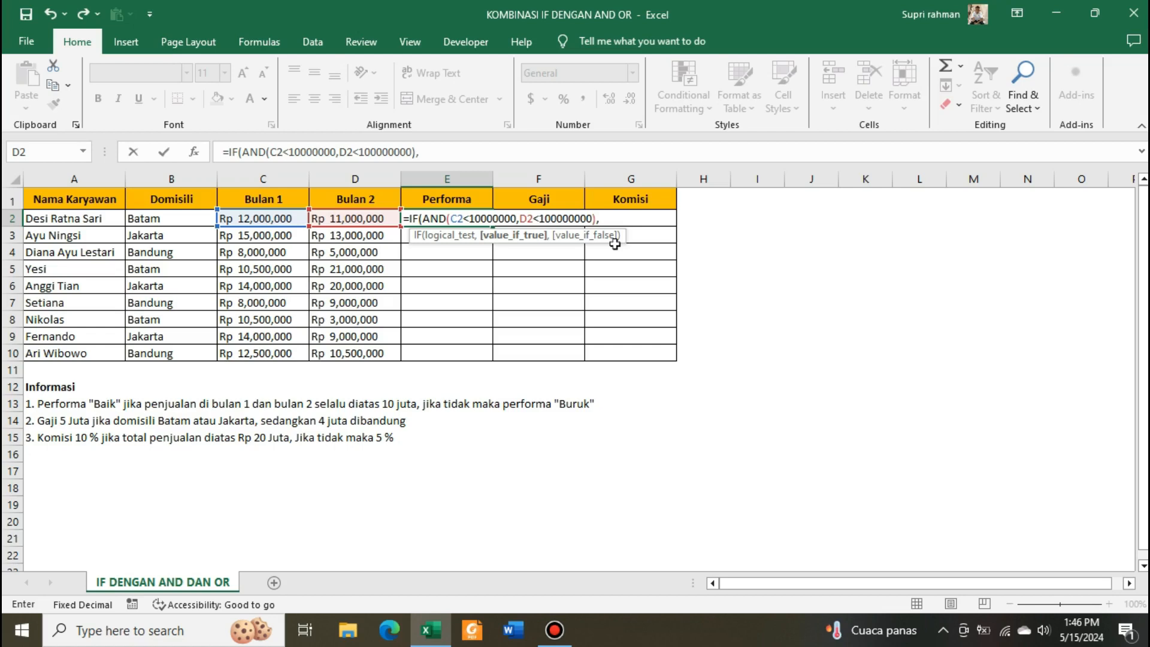
type("\"")
type("Buruk")
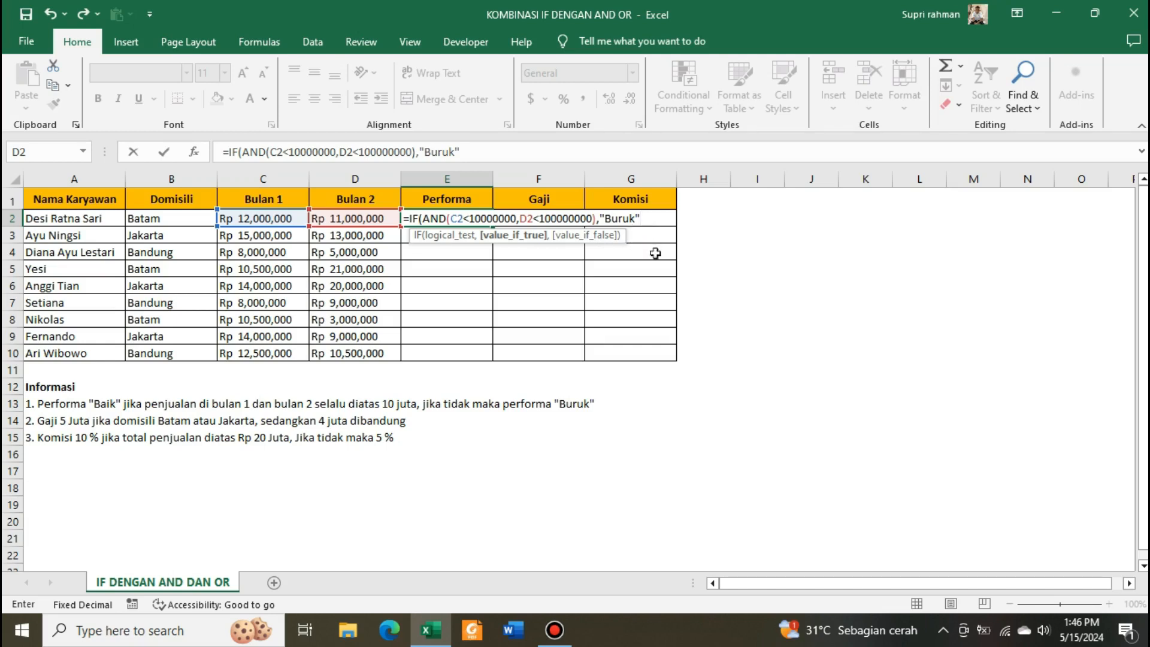
type(",")
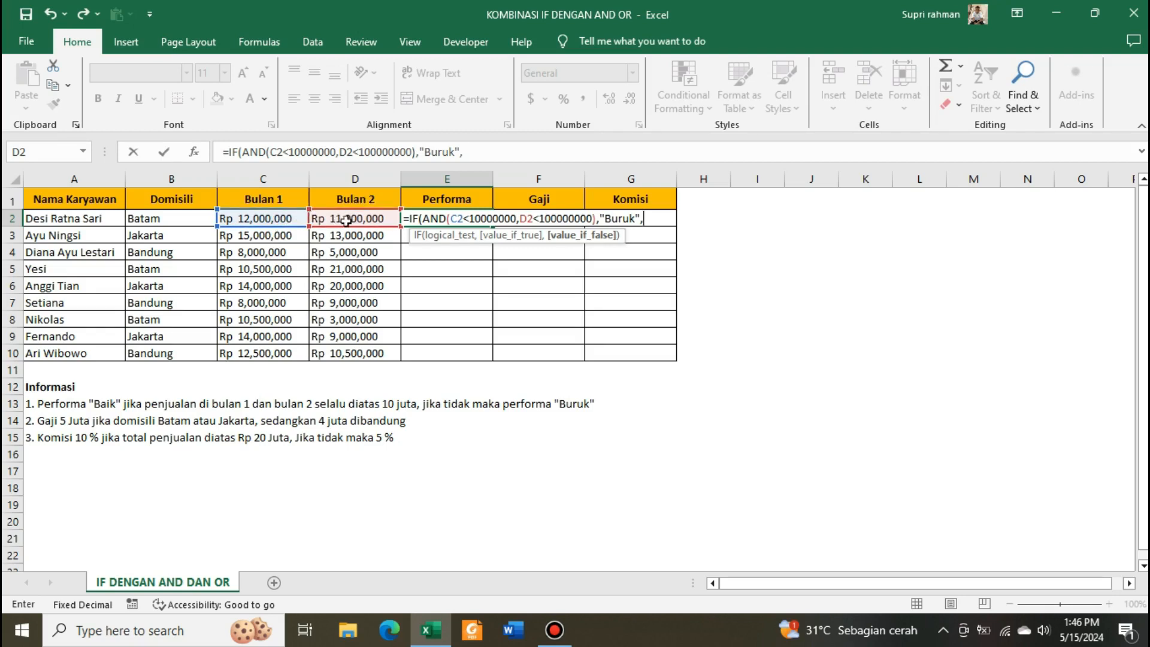
type("\"Baik\"")
type(")")
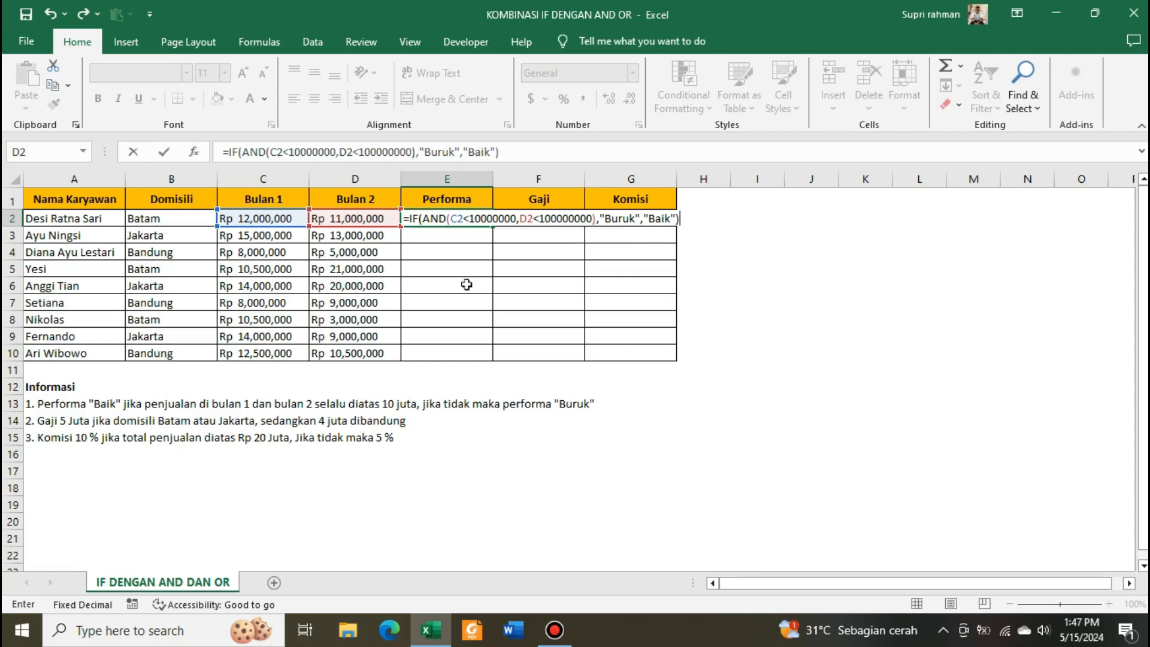
key("ctrl+Return")
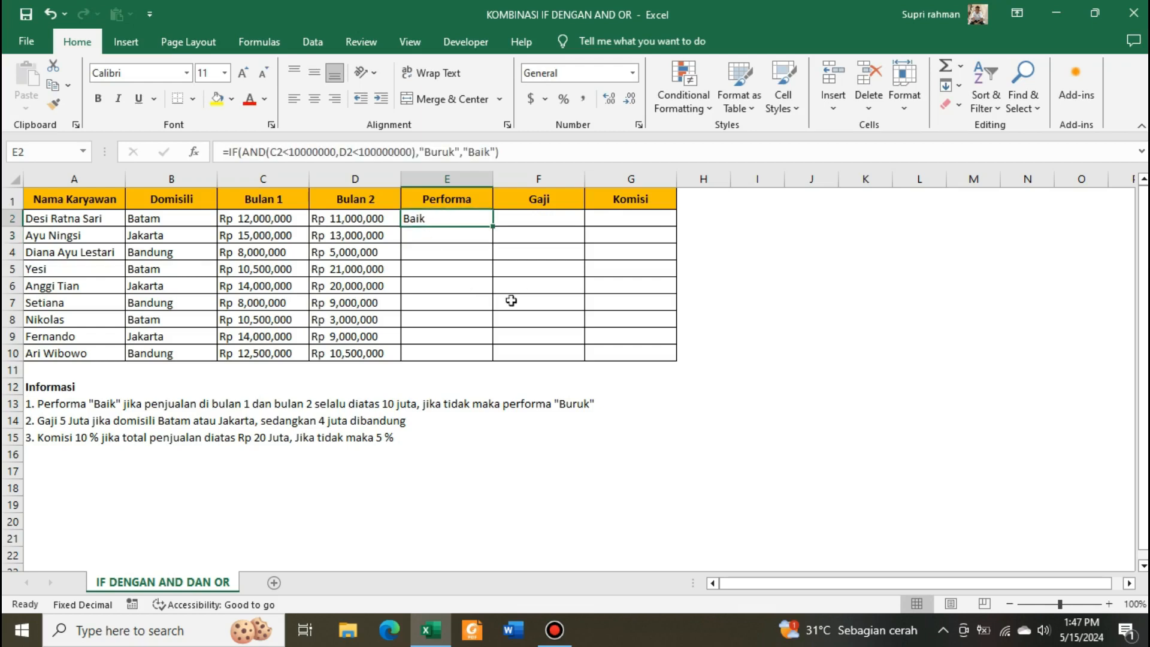
- Copy the E2 Performa formula down through E10
left_click(266, 219)
left_click(334, 217)
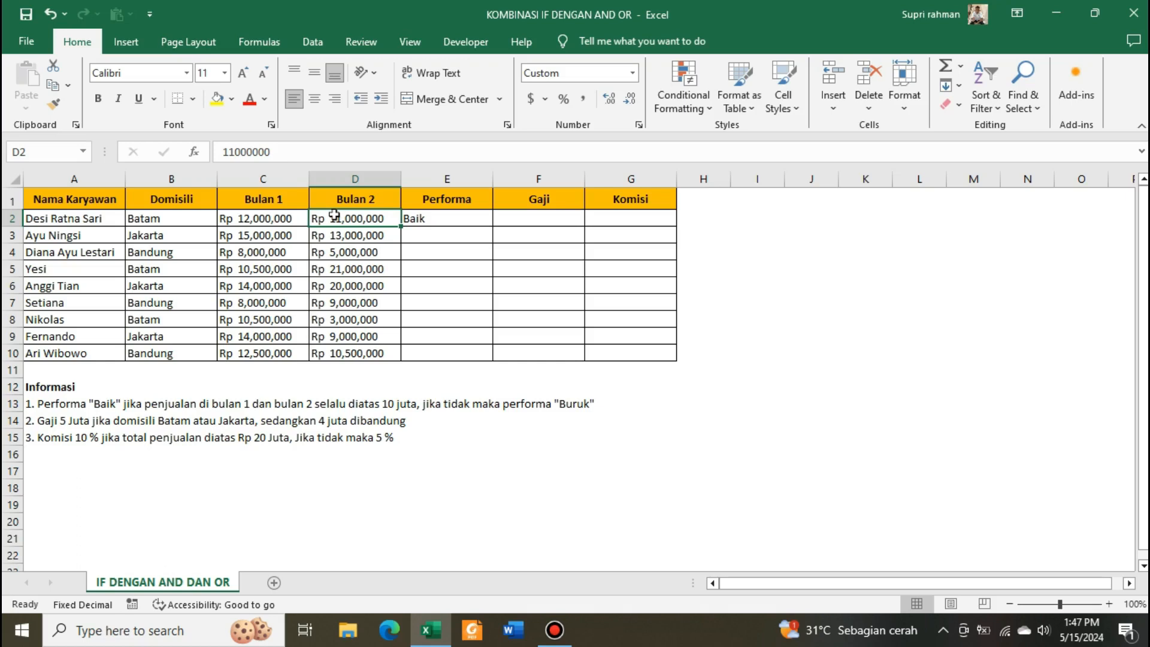
left_click(281, 219)
left_click(359, 218)
left_click(430, 219)
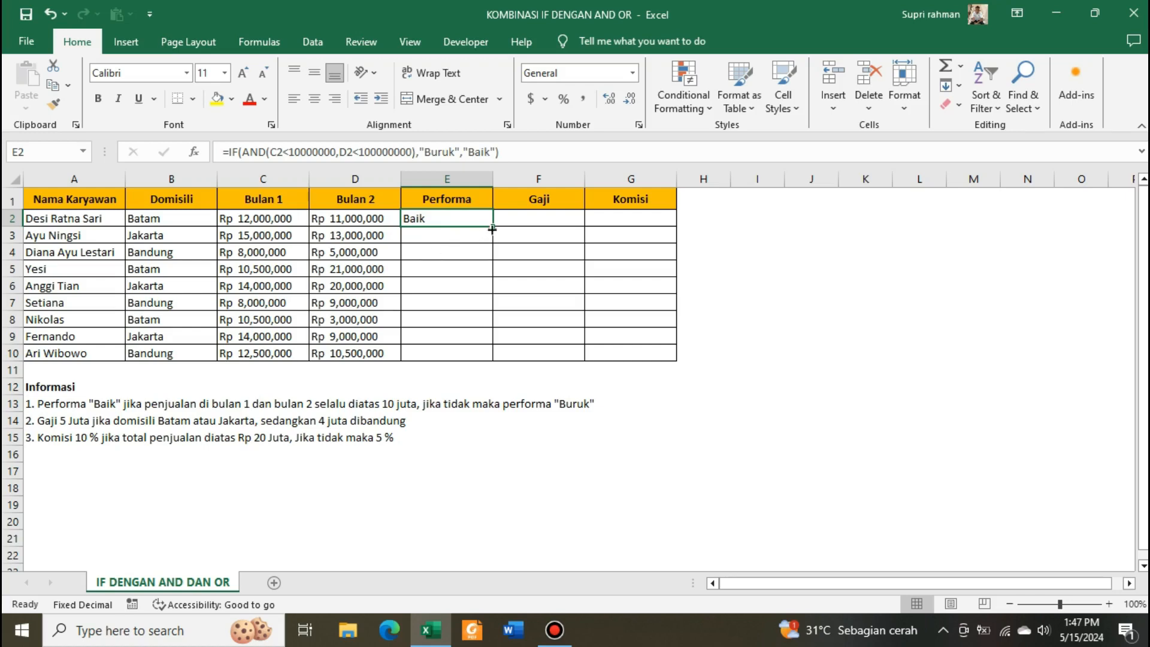
left_click_drag(493, 227, 503, 358)
left_click(467, 259)
left_click(542, 242)
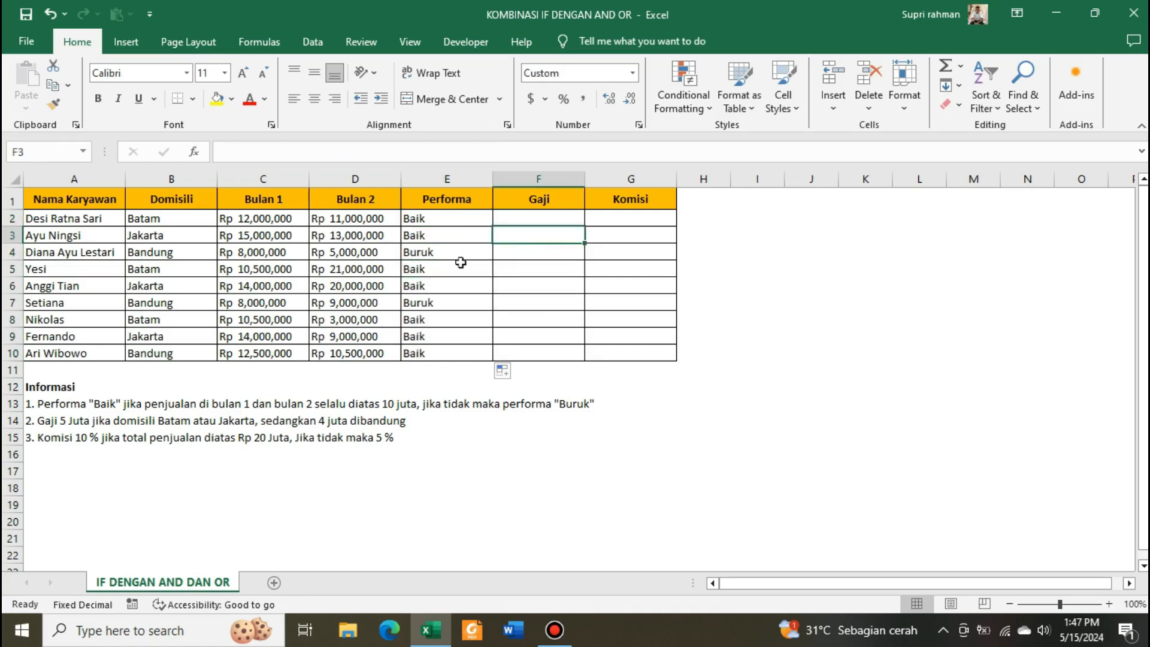
- Examine row 4's Bulan 1 and Bulan 2 sales against its Performa result
left_click(397, 250)
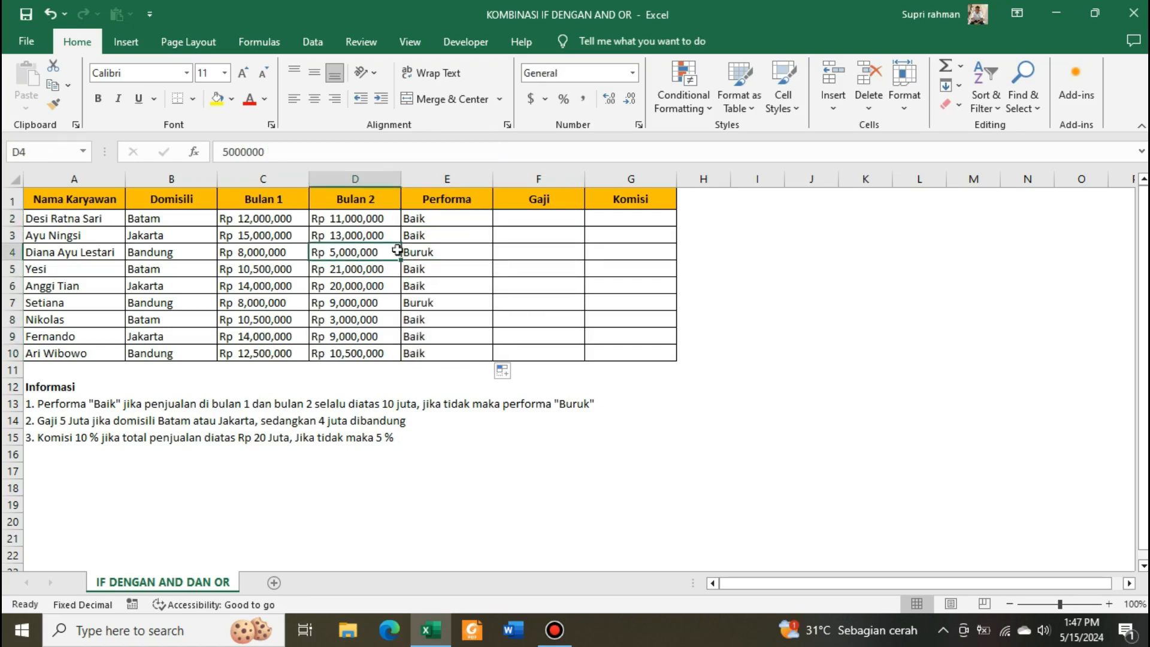
left_click(27, 252)
left_click(6, 252)
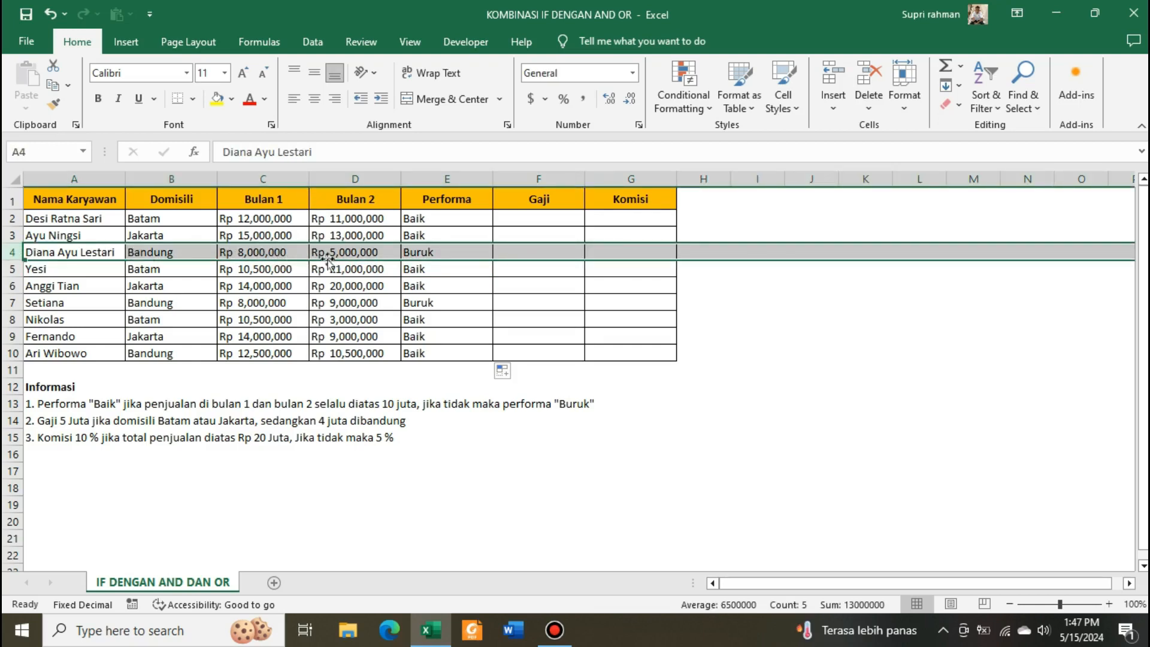
left_click(362, 252)
left_click(442, 254)
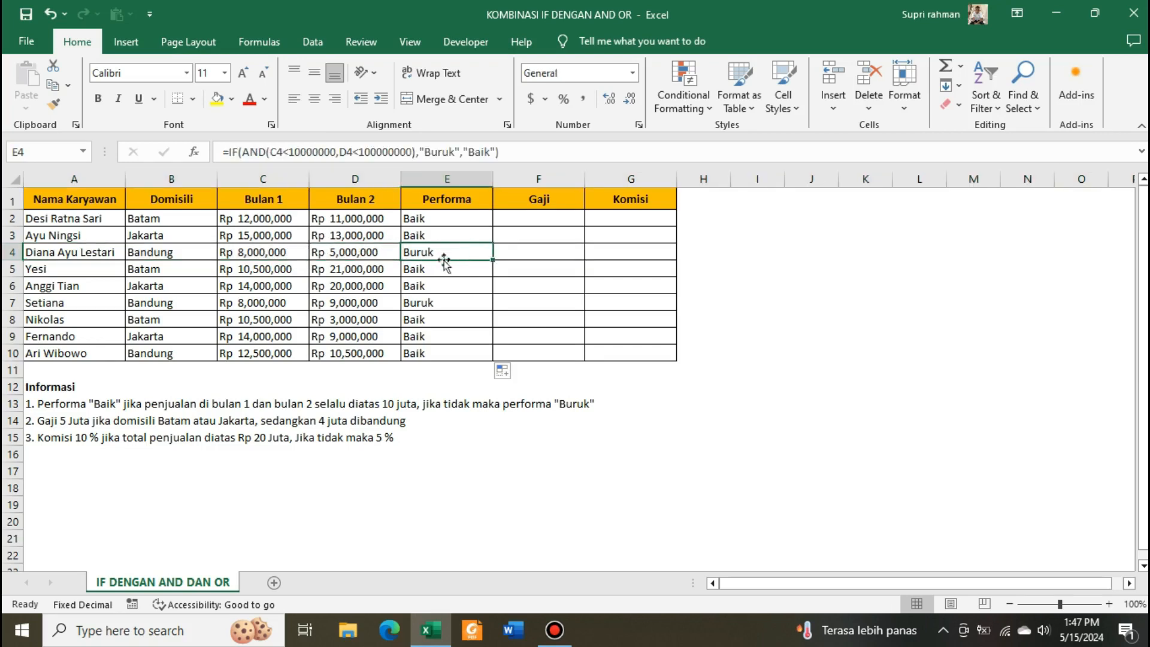
left_click(542, 252)
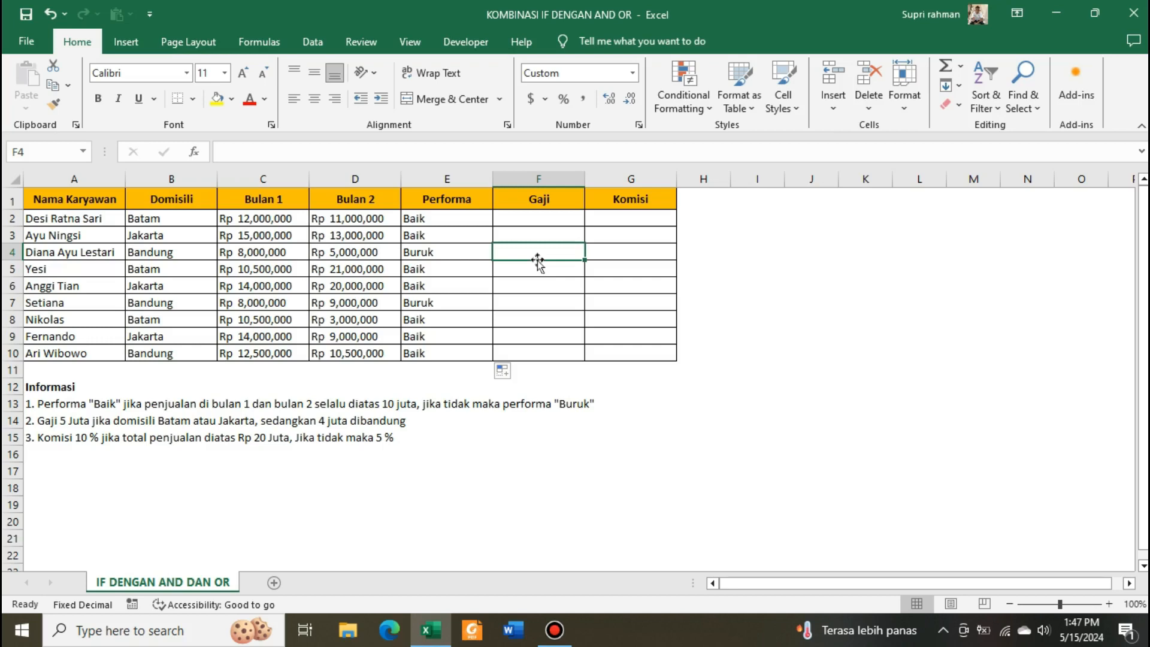
left_click(539, 222)
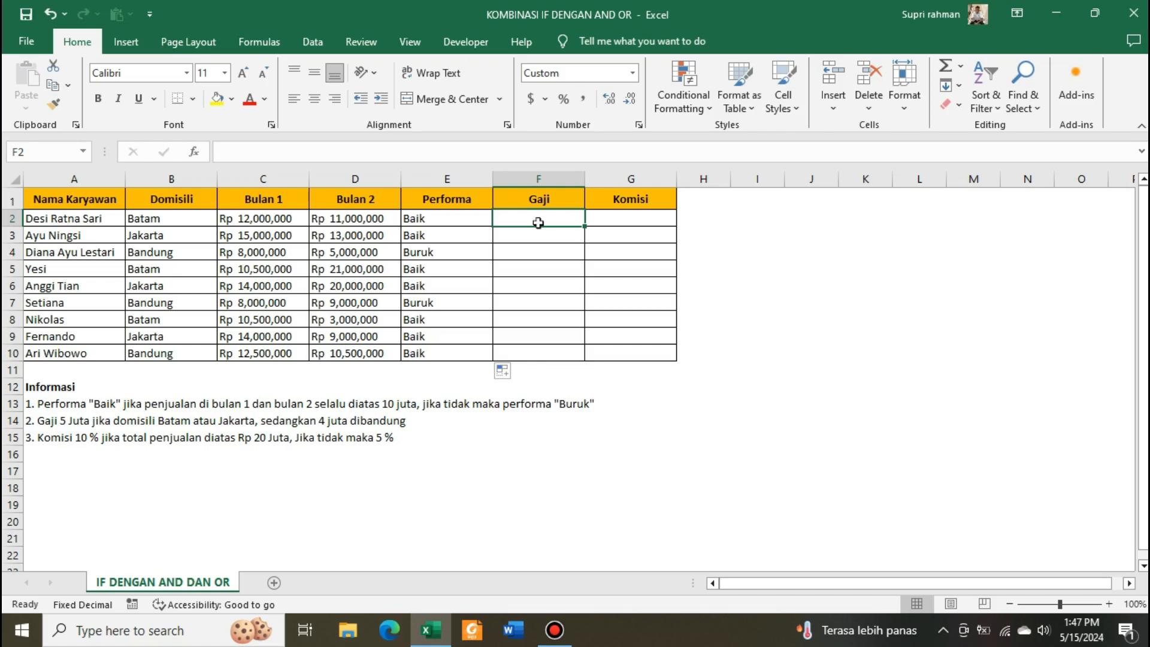
left_click(547, 235)
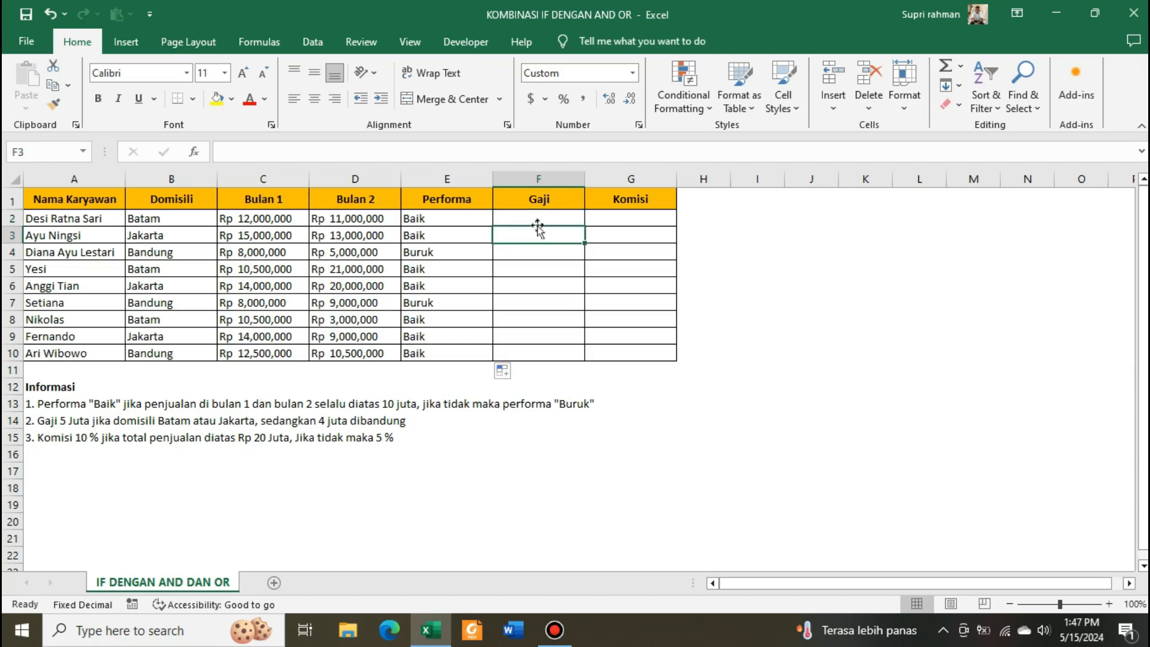
left_click(540, 217)
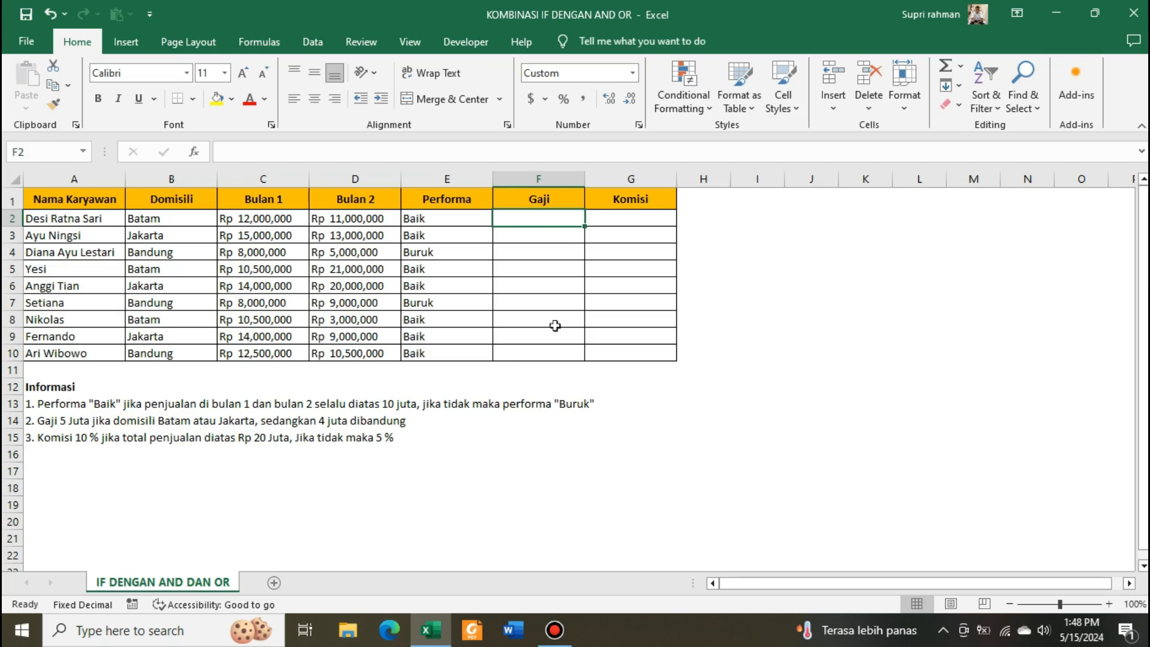
- Start an IF formula in F2 with an OR condition testing B2="Batam"
type("=IF(")
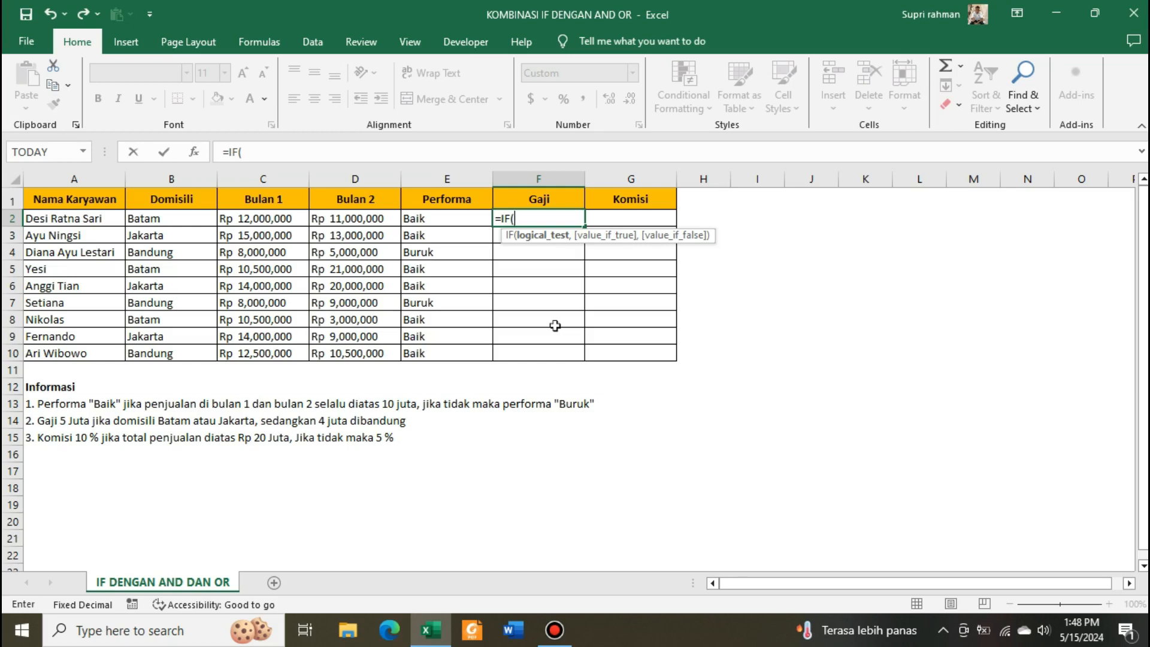
type("OR(")
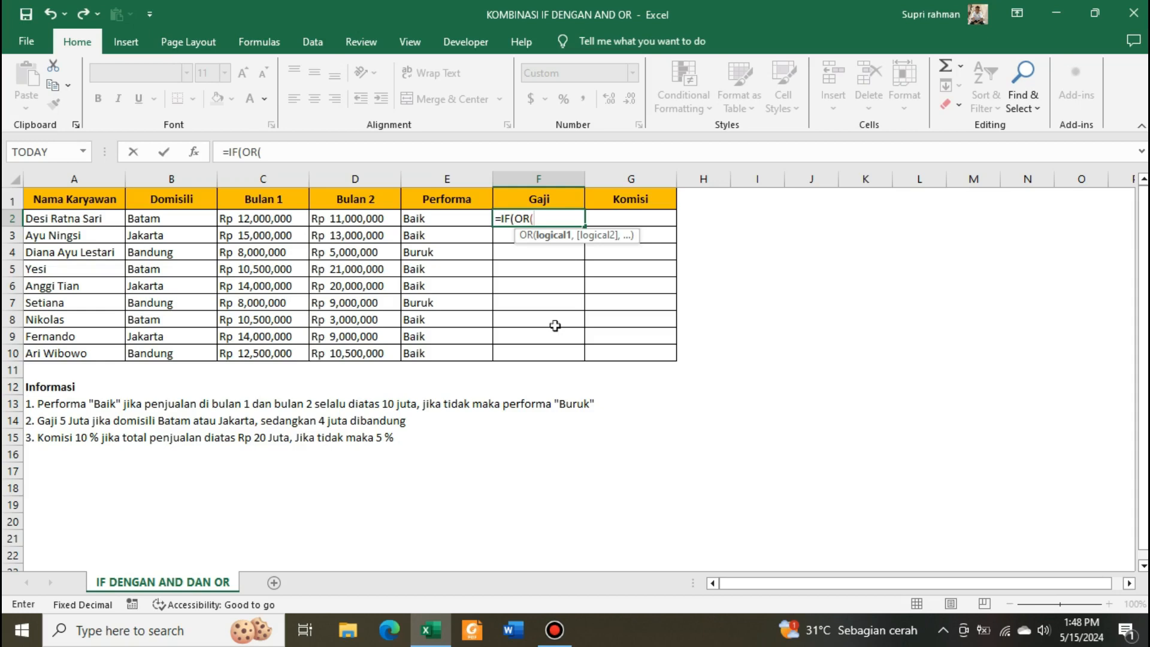
key("Left")
key("Left")
key("Left")
key("Left")
key("Right")
key("Left")
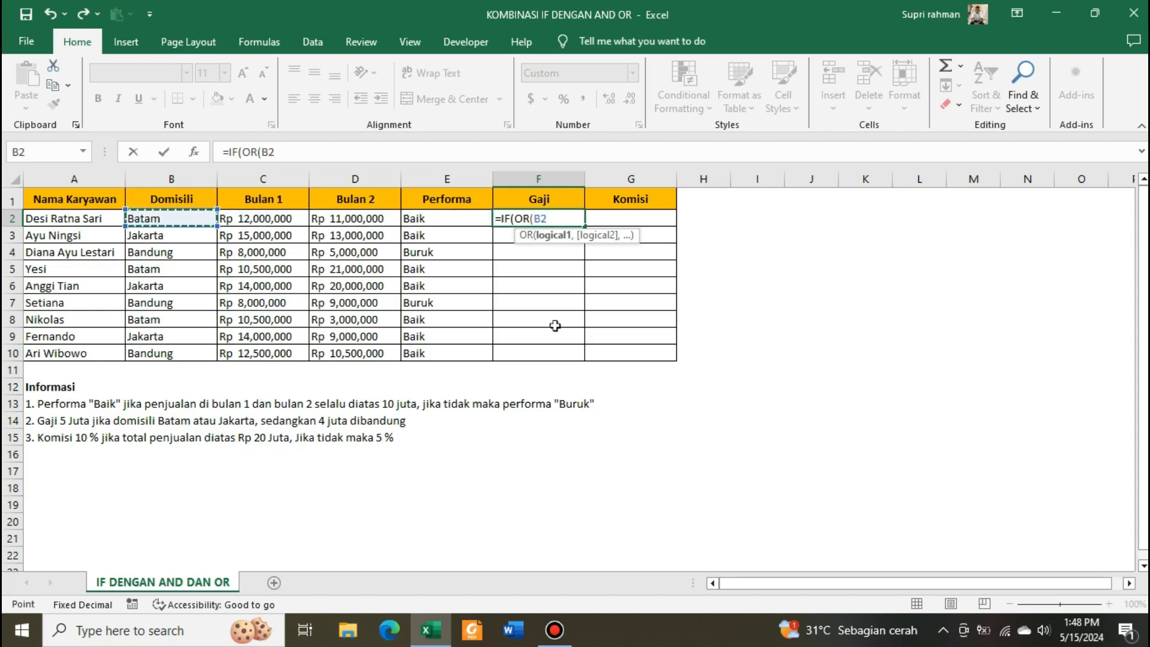
type("=\"Batam\"")
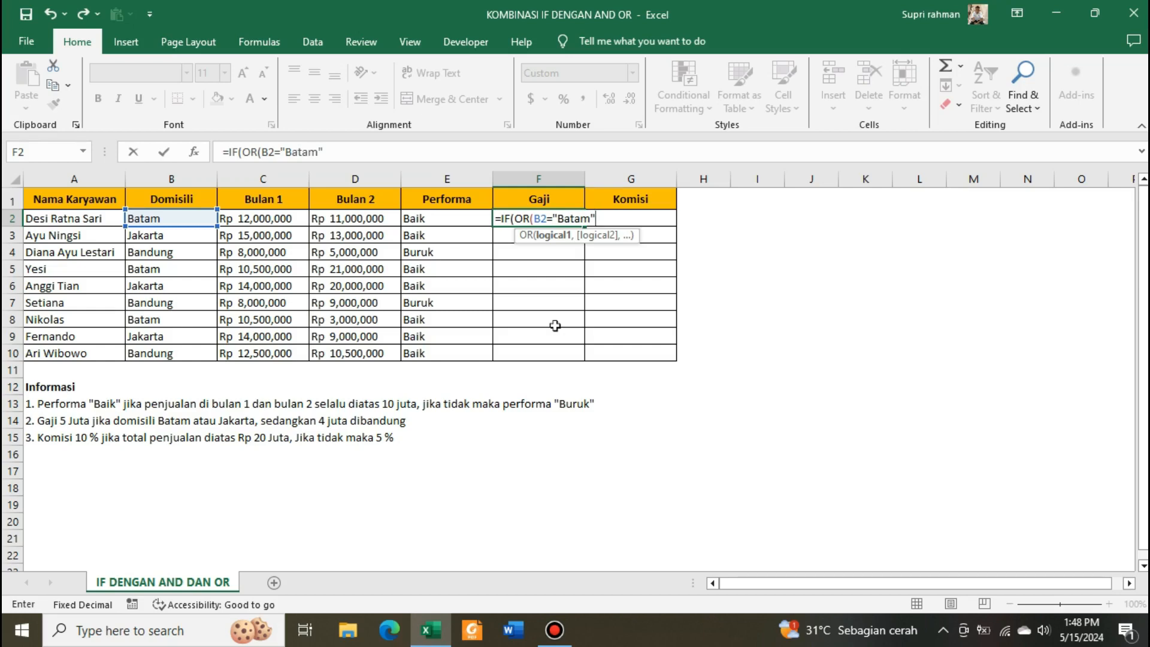
type(",")
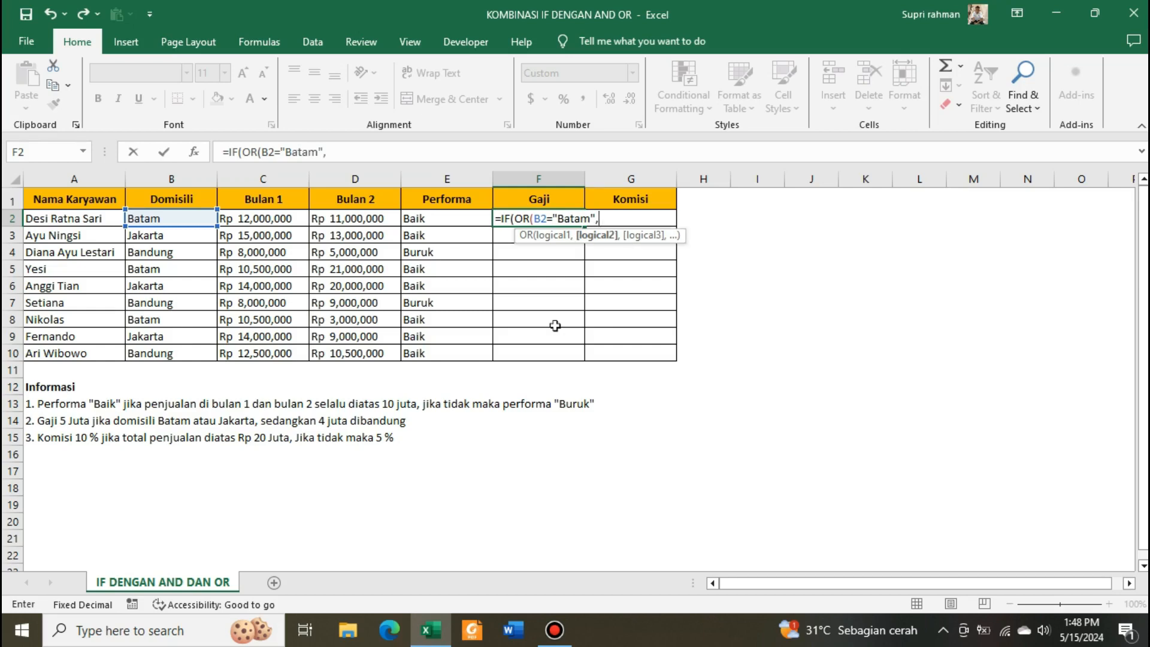
- Add the second OR condition B2="Jakarta" to the F2 formula
key("Left")
key("Left")
key("Left")
key("Left")
key("Left")
key("Right")
type("=")
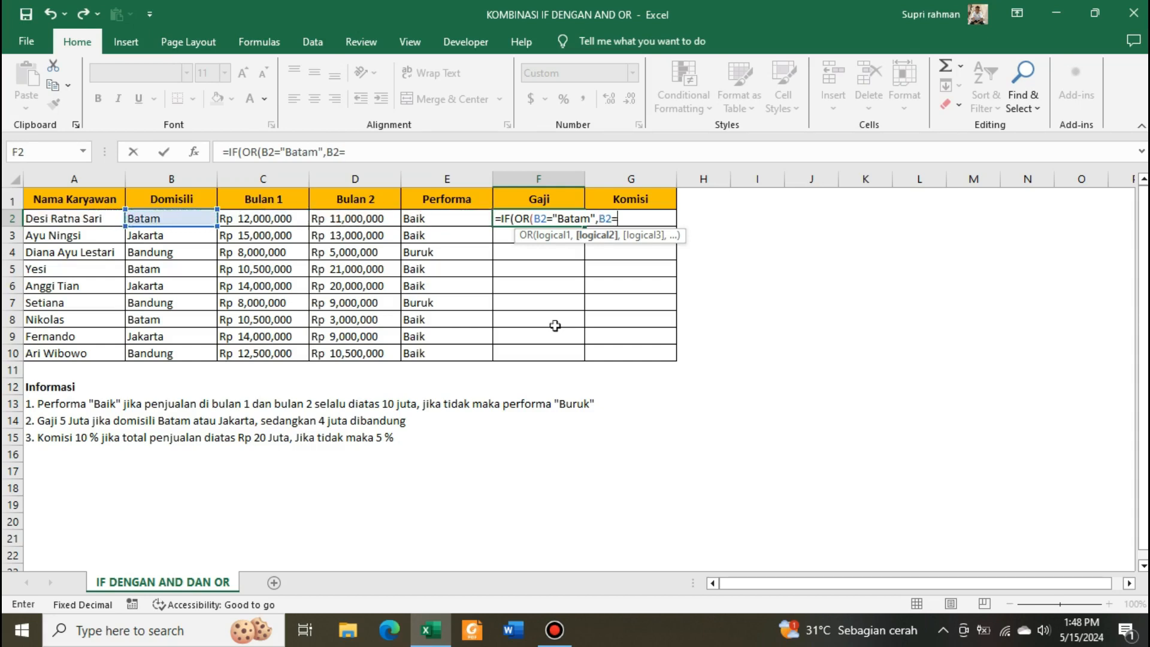
type("\"Jakarta\",")
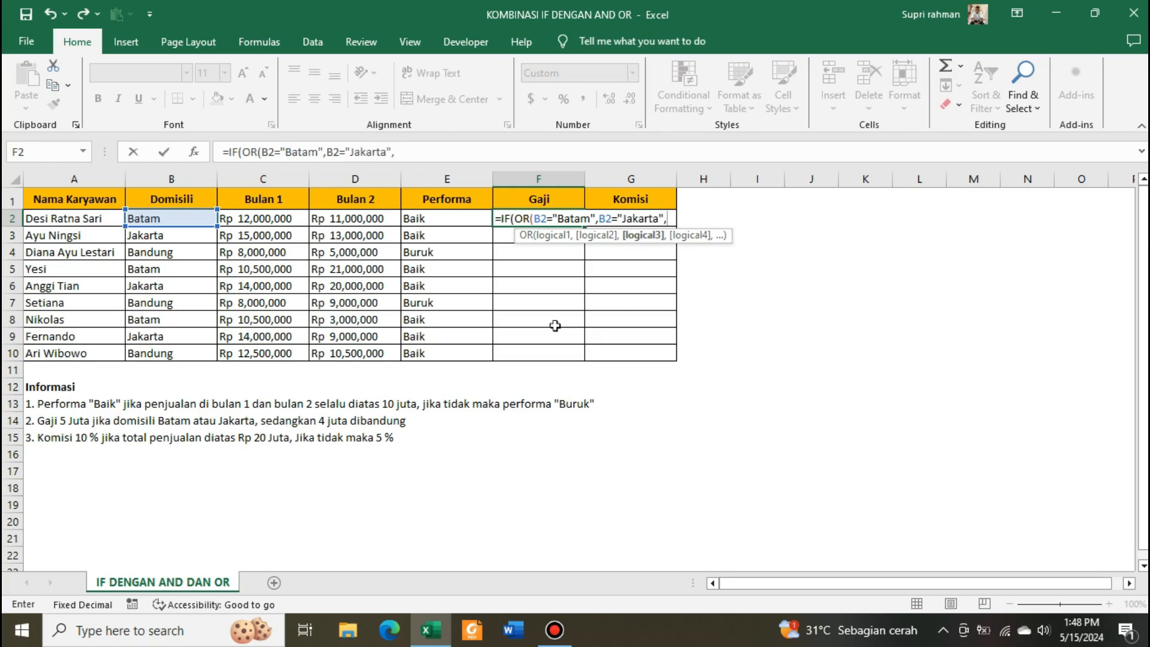
type("\"")
- Add "50000000" and "4000000" as the salary values in the F2 formula
type("50000000")
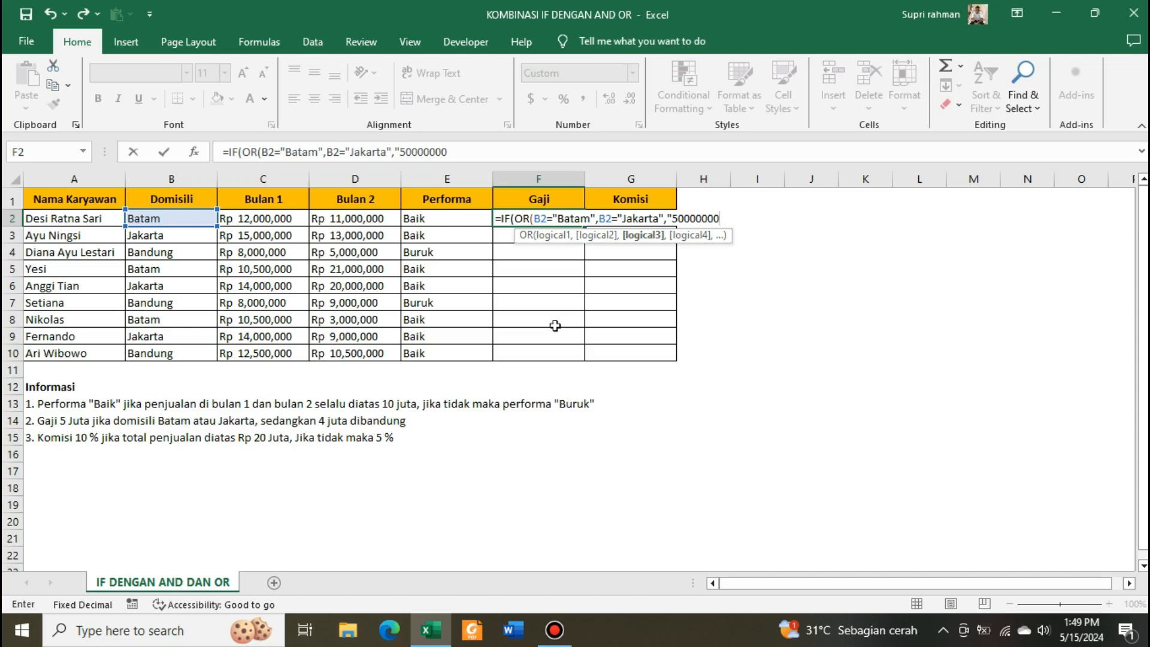
type("\",\"")
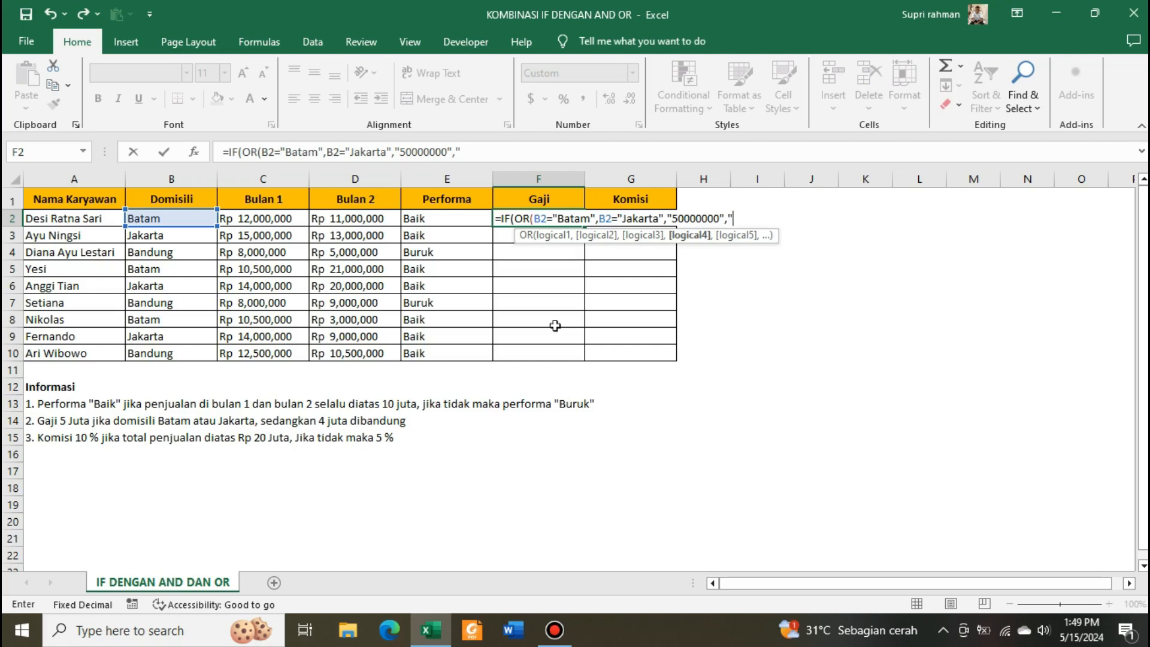
type("4000000")
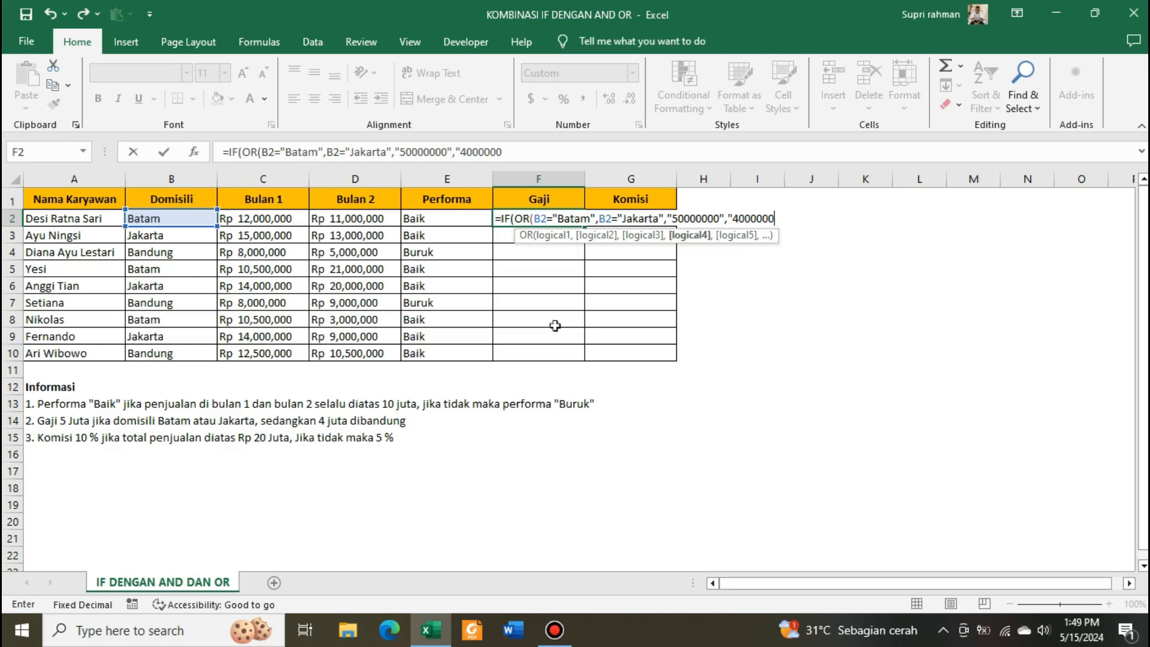
type("\")")
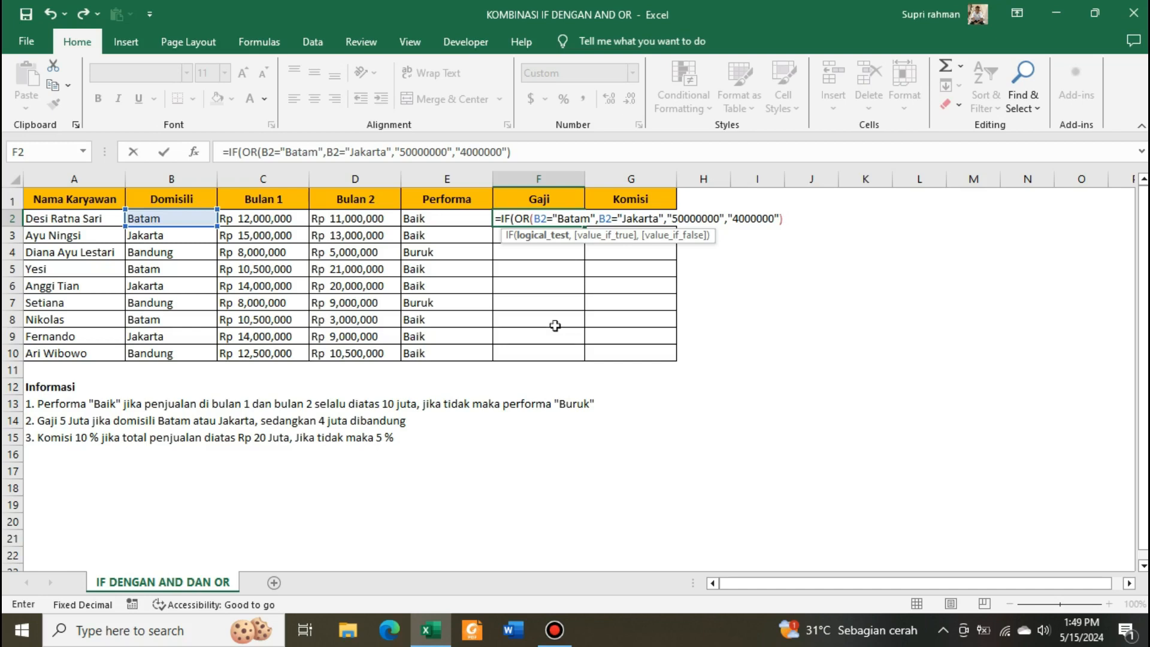
- Move the OR function's closing parenthesis to directly after the Jakarta condition
type(")")
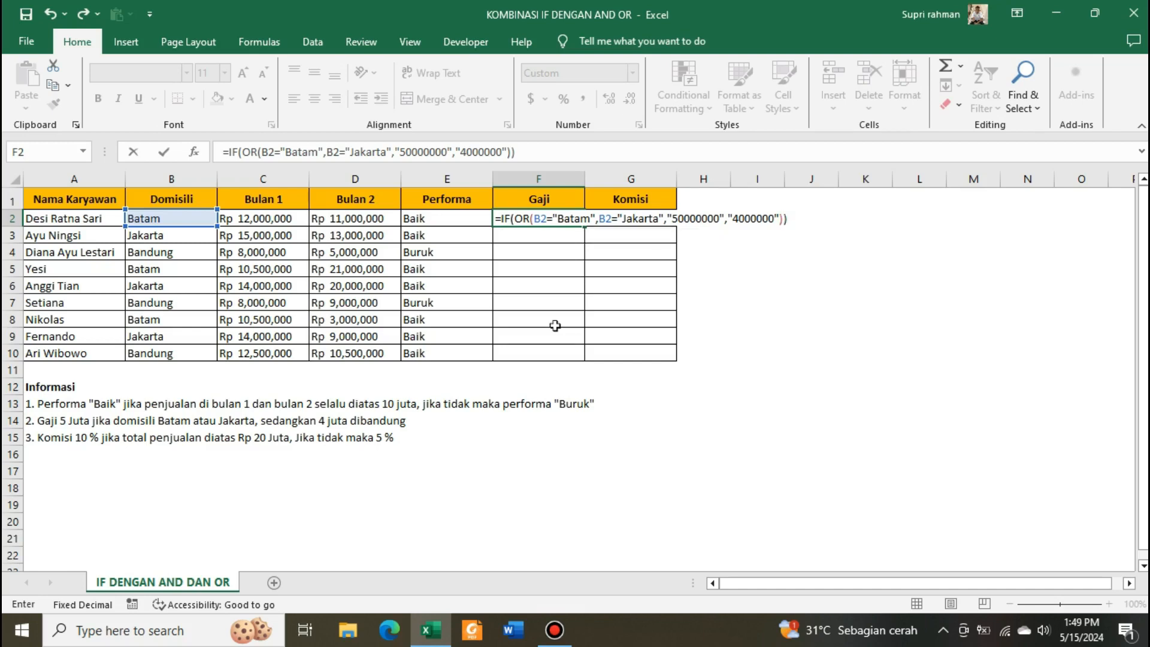
key("BackSpace")
key("BackSpace")
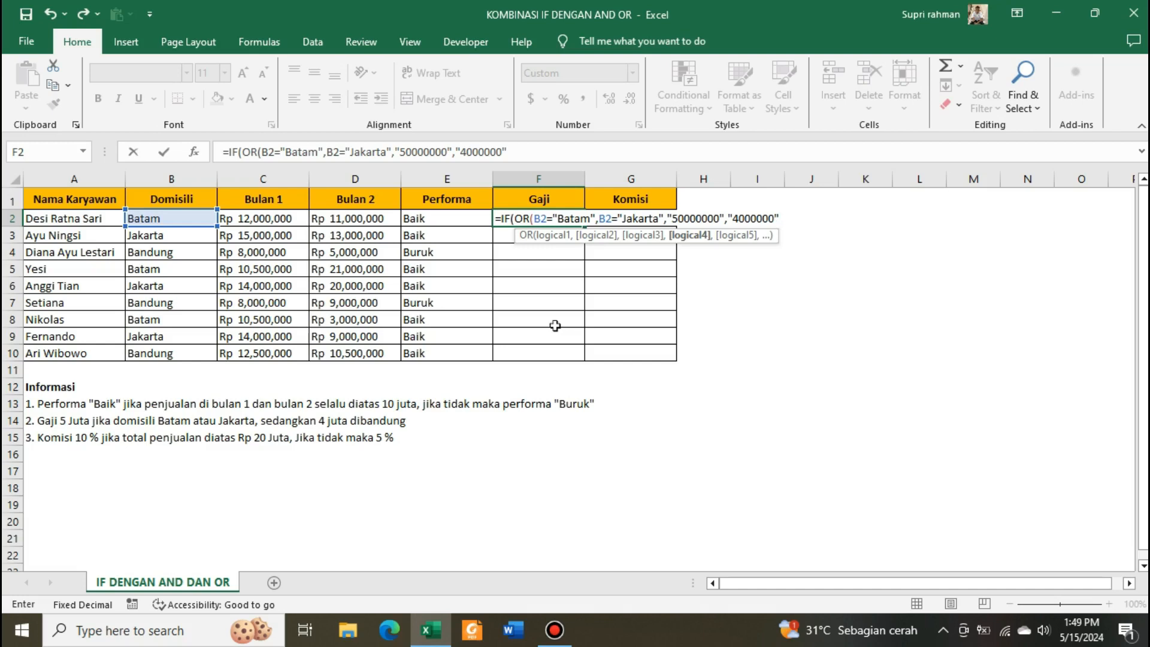
left_click(669, 218)
left_click(664, 219)
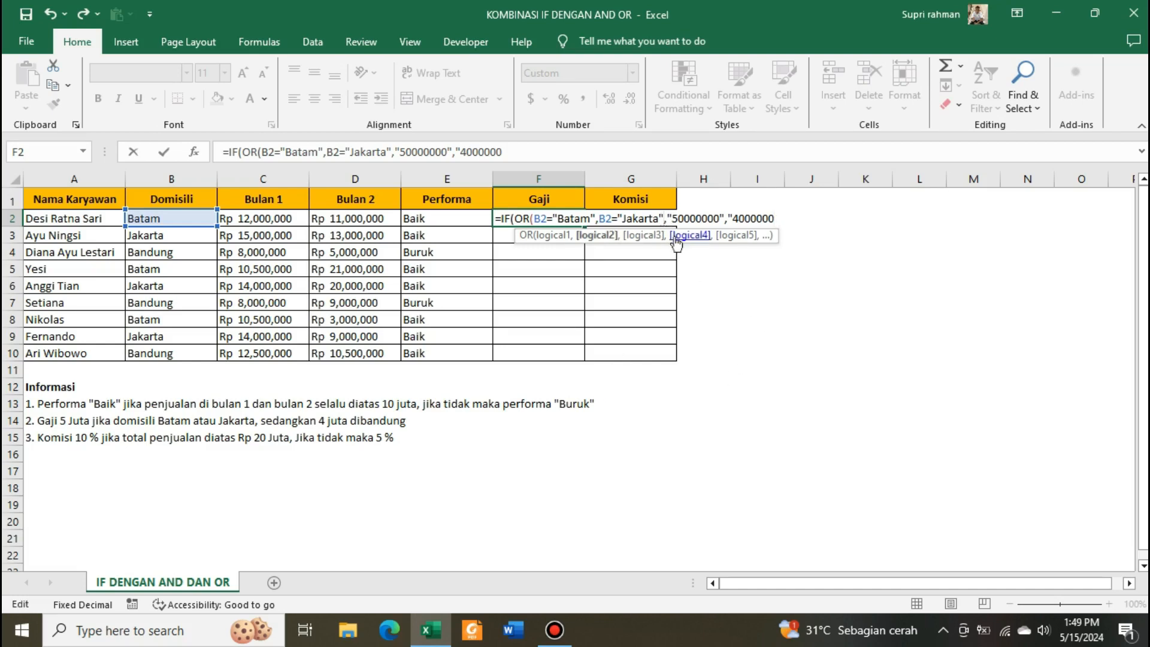
type(")")
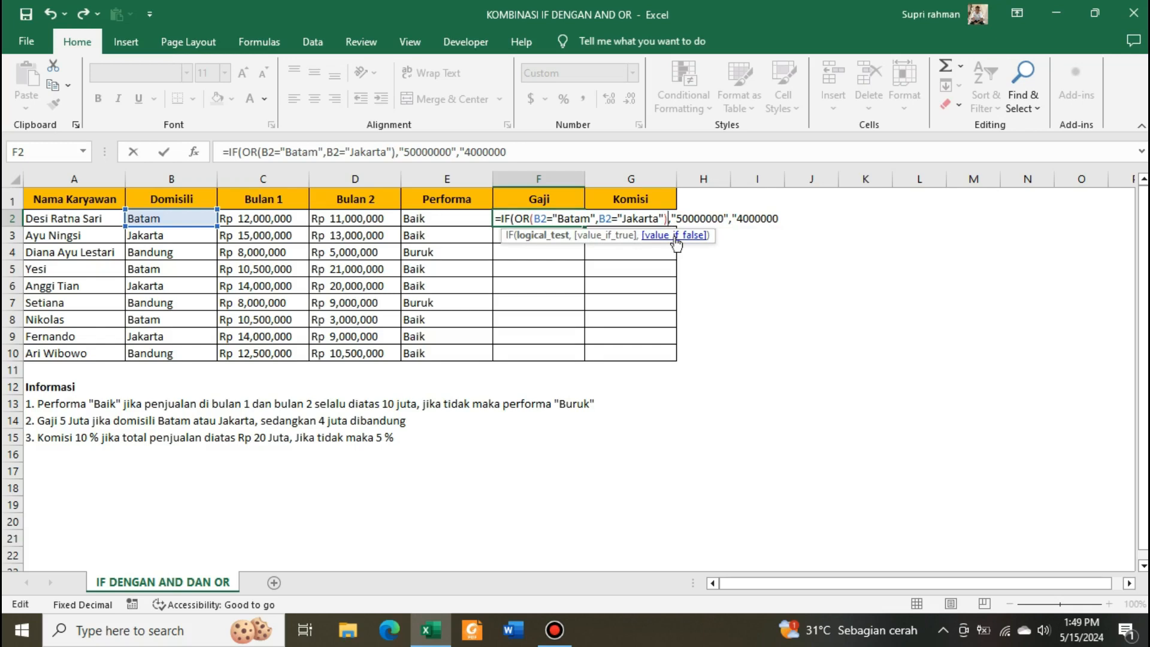
- Close the IF function after "4000000", enter the F2 formula and check its result against the Domisili in B2
left_click(787, 214)
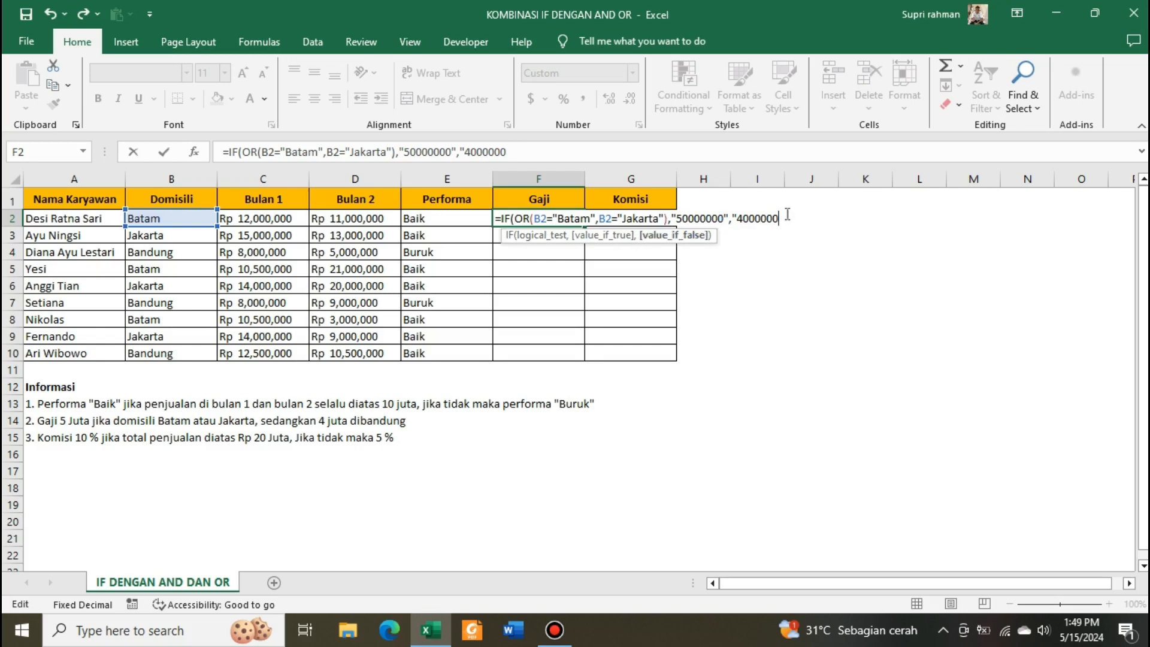
type("\")")
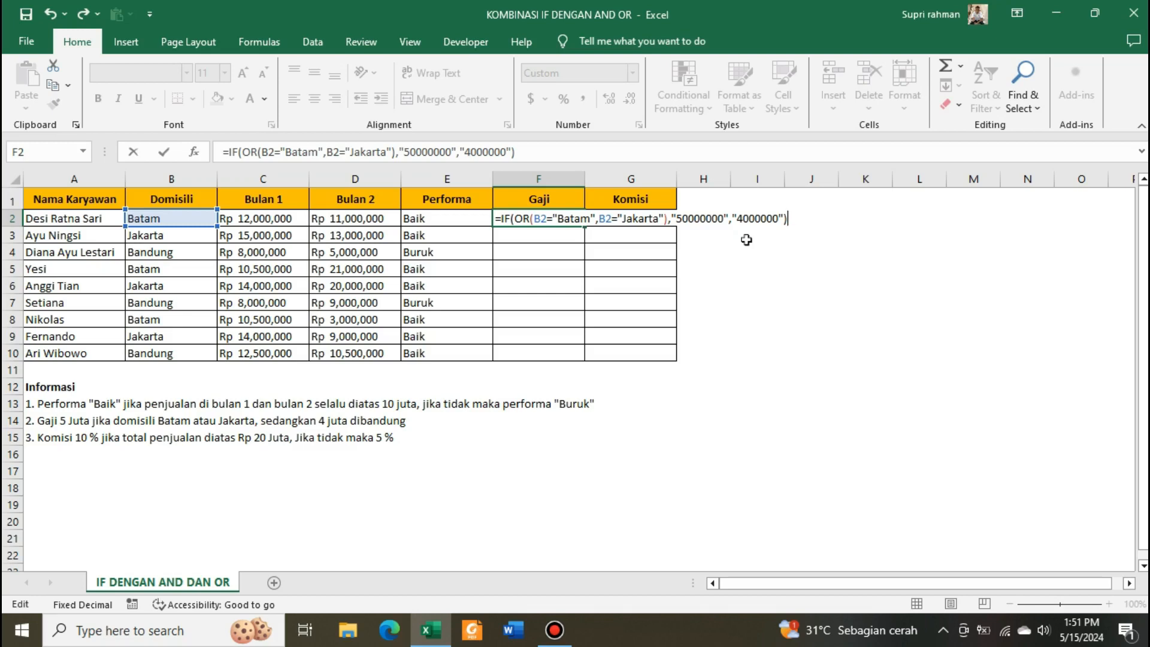
key("Return")
left_click(423, 324)
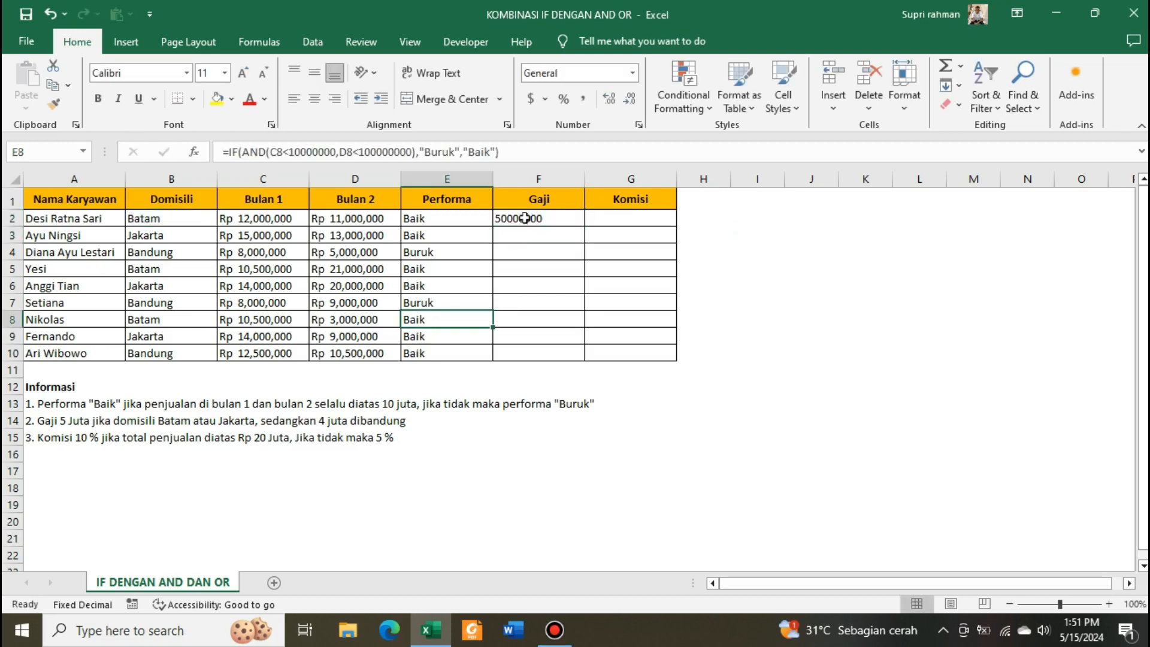
left_click(525, 219)
left_click(172, 225)
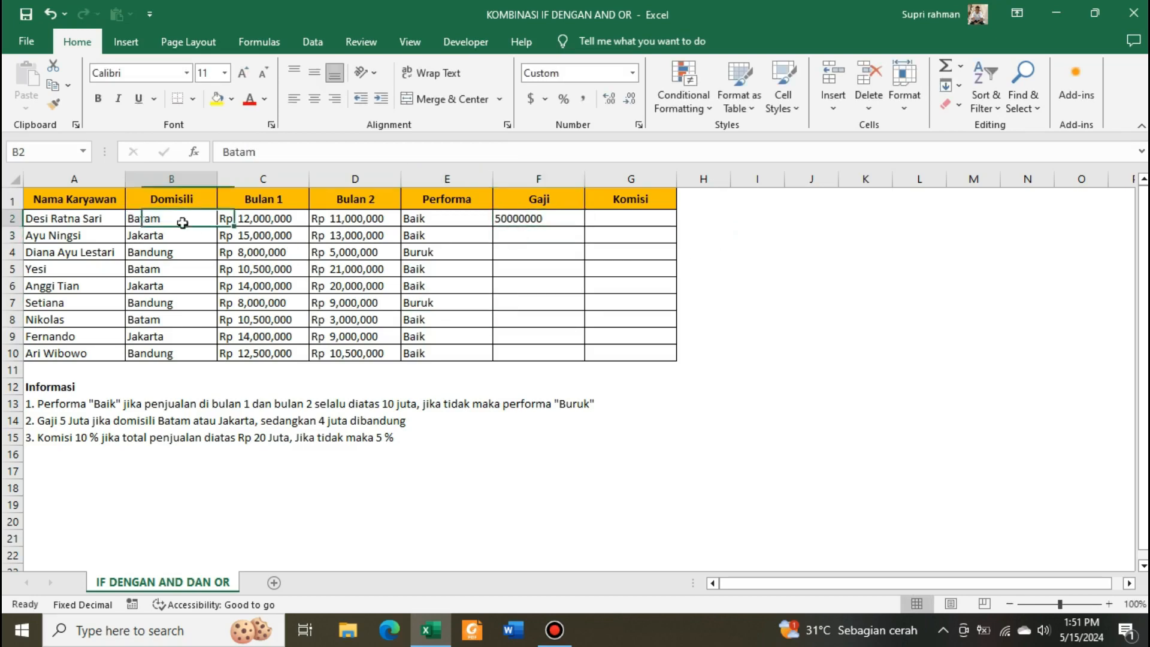
left_click(521, 219)
left_click(133, 220)
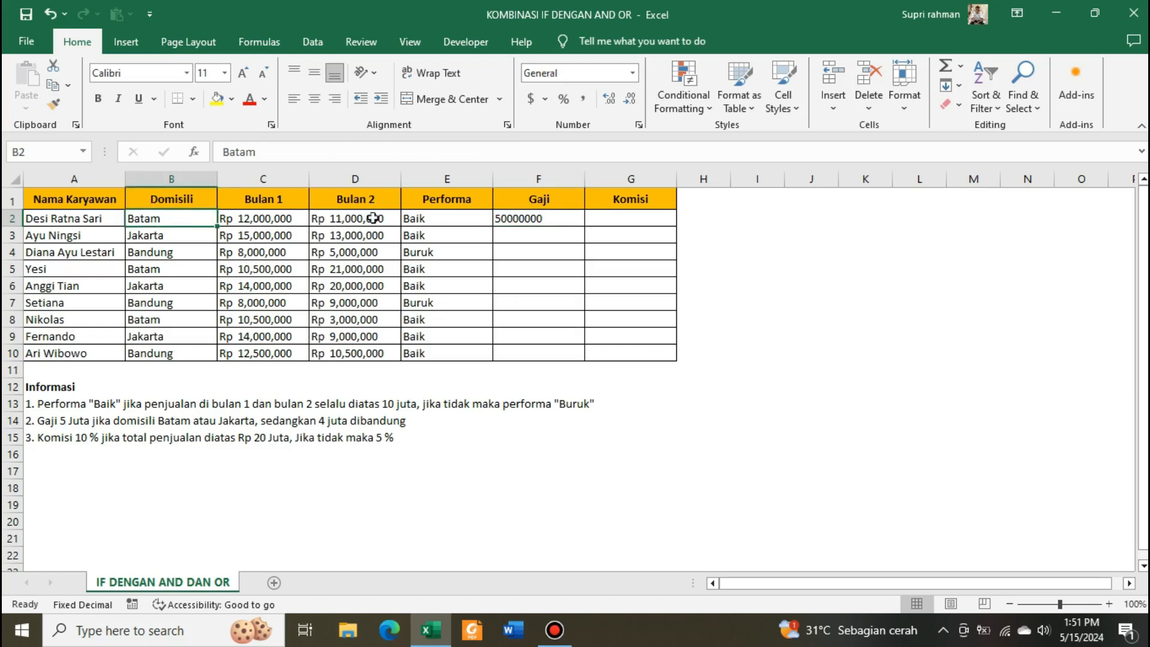
left_click(516, 217)
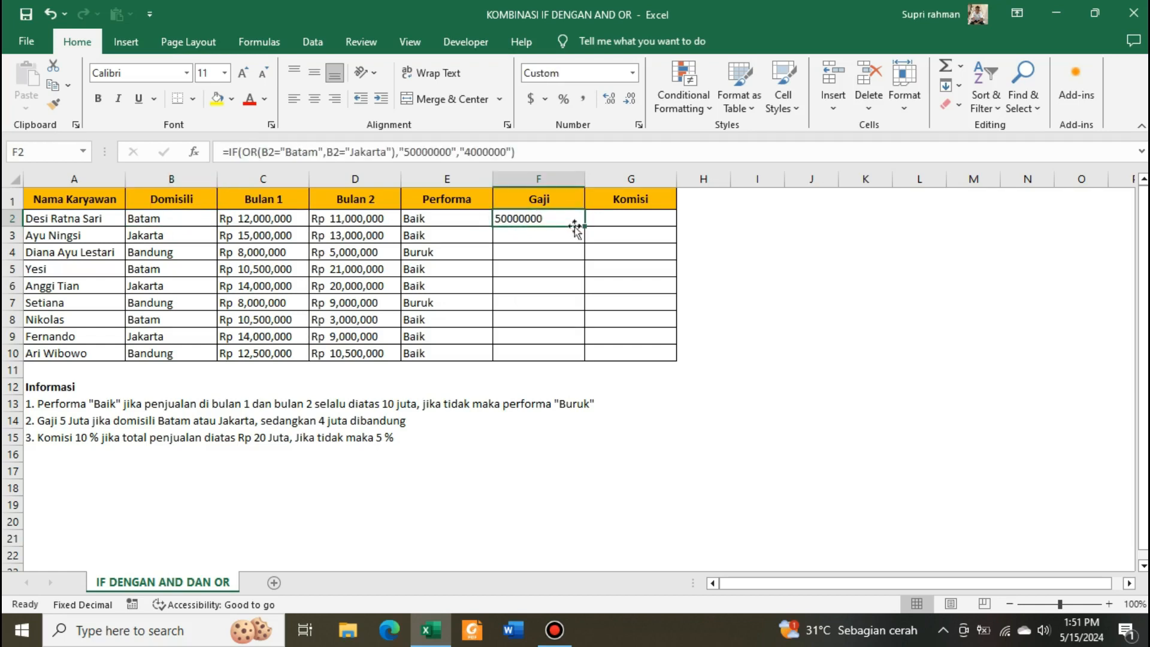
- Fill the F2 Gaji formula down through F10
left_click_drag(584, 226, 586, 355)
left_click(560, 255)
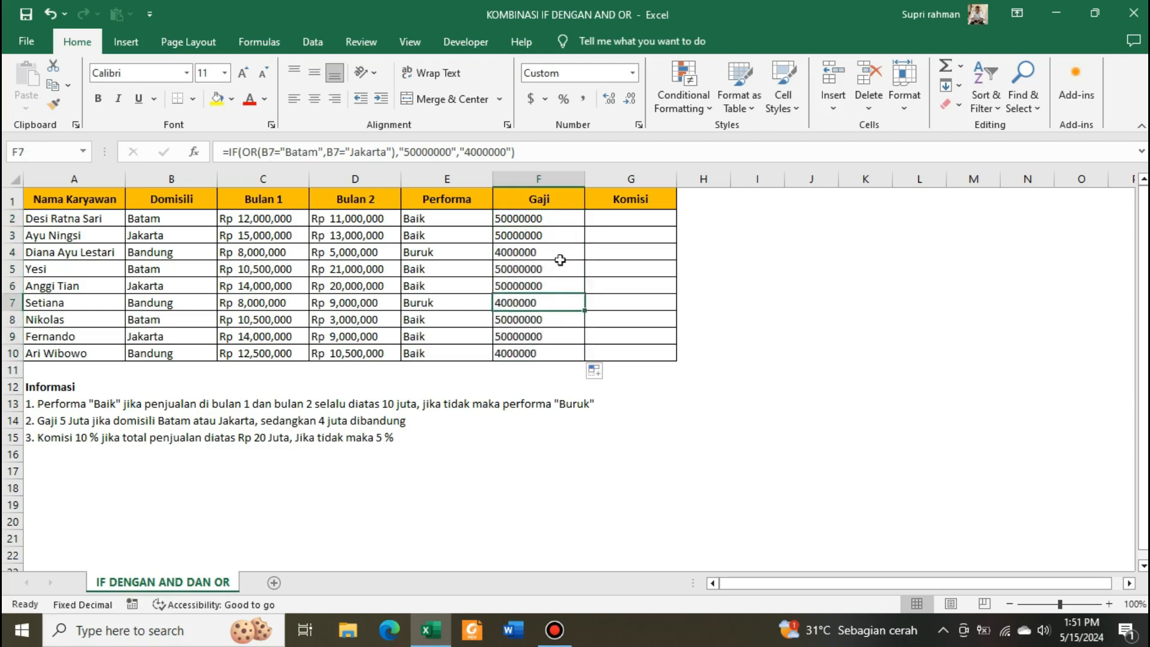
- Correct the true value in the F2 formula to "5000000" by removing one zero, and enter it
left_click(560, 219)
left_click(439, 153)
left_click(439, 153)
key("BackSpace")
key("Return")
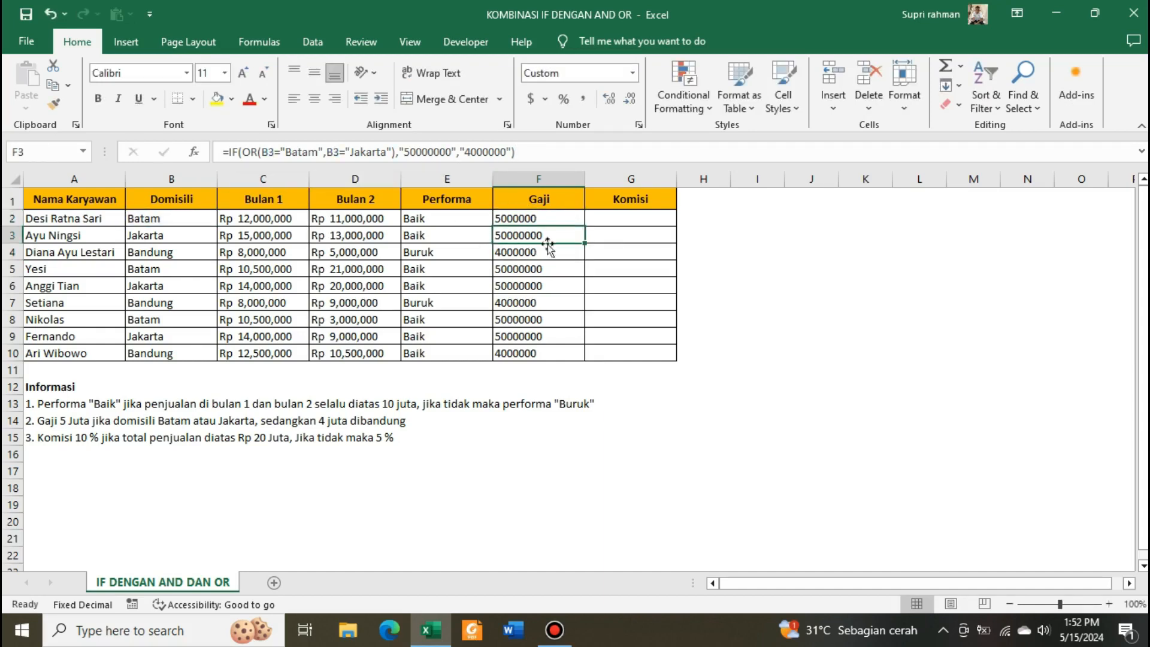
- Copy the corrected F2 formula down through F10 for all employees
left_click(529, 220)
left_click_drag(584, 226, 582, 354)
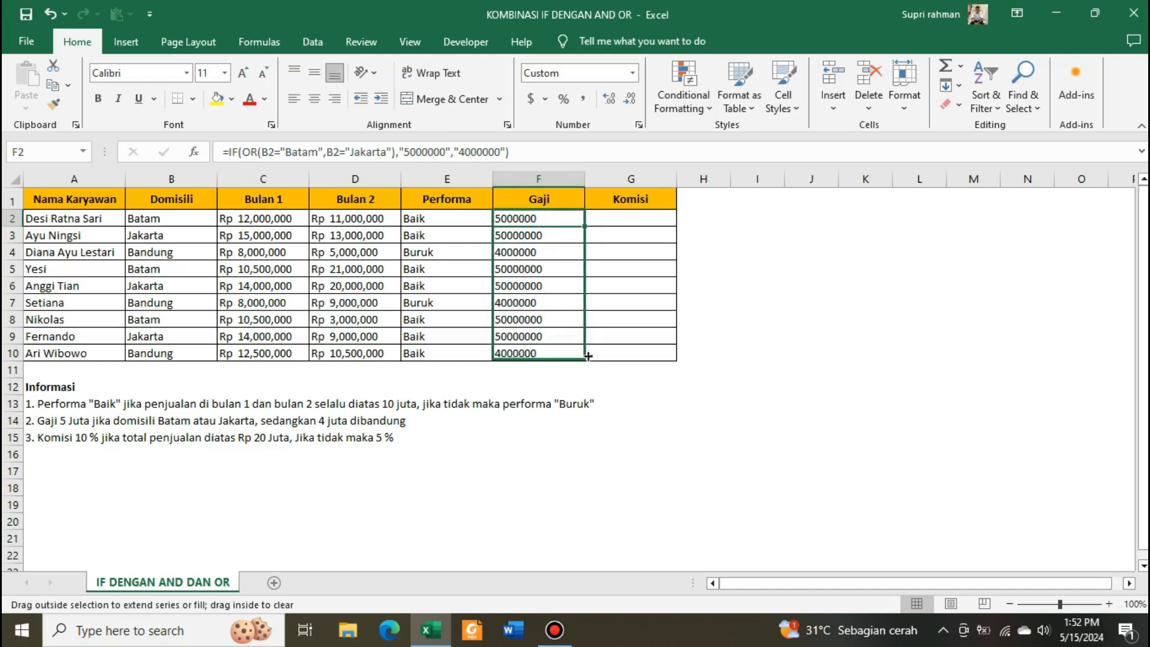
left_click(749, 318)
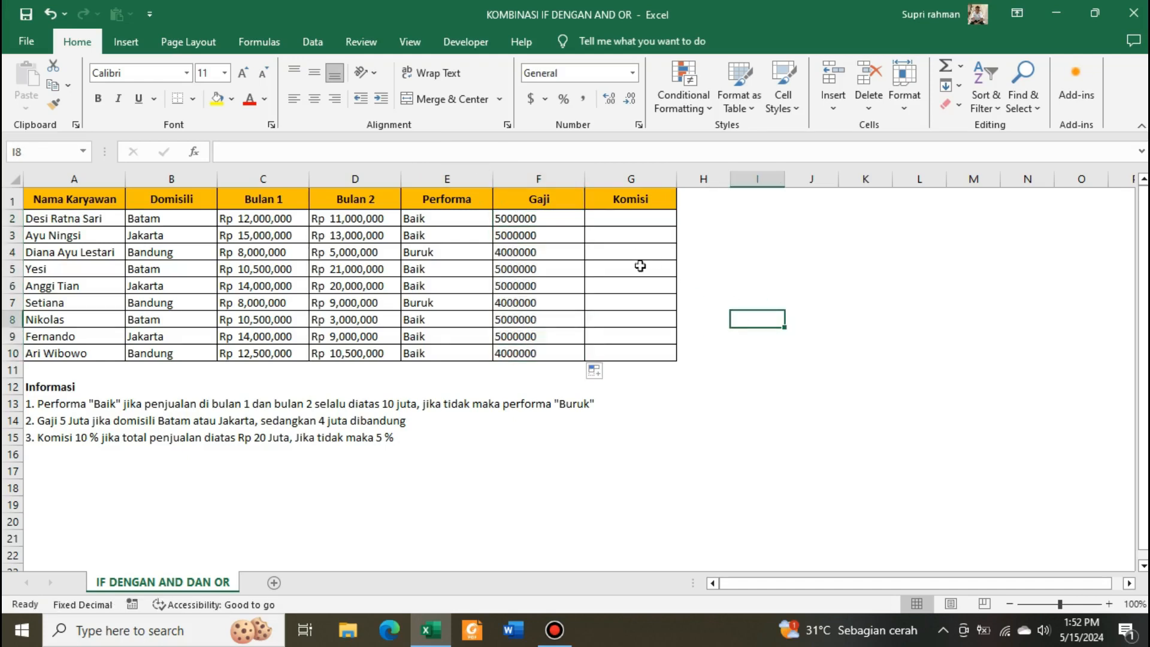
left_click(542, 290)
left_click(726, 263)
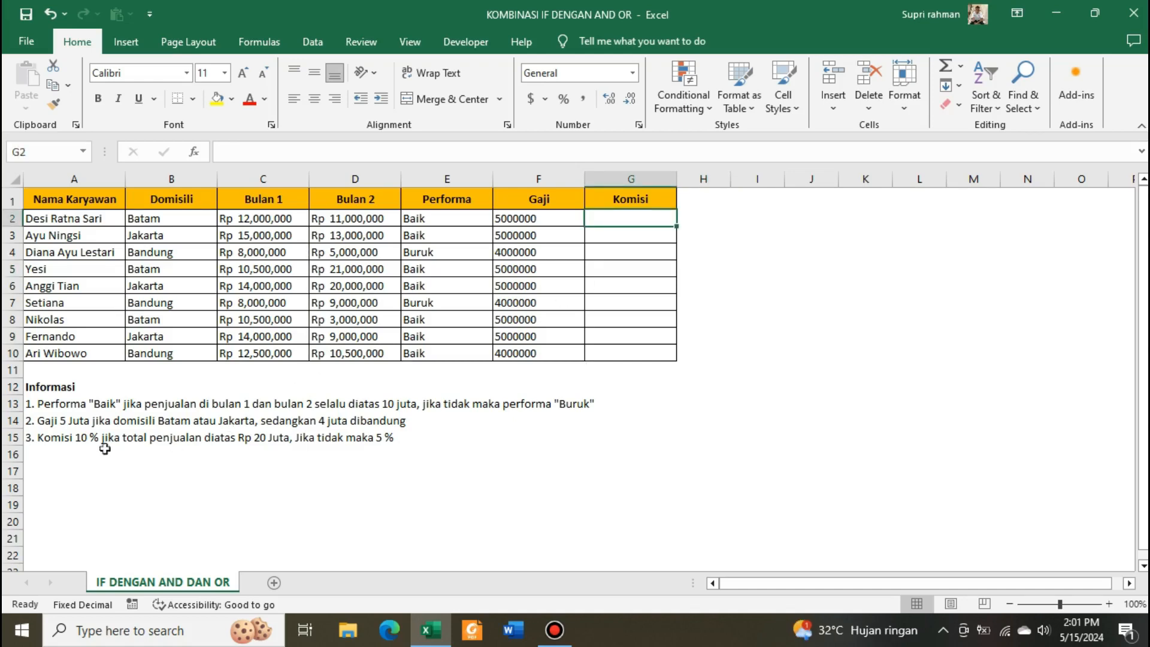
- In G2, start an IF formula whose logical test begins with SUM(C2:D2) of Bulan 1 and Bulan 2
left_click(66, 455)
left_click(72, 439)
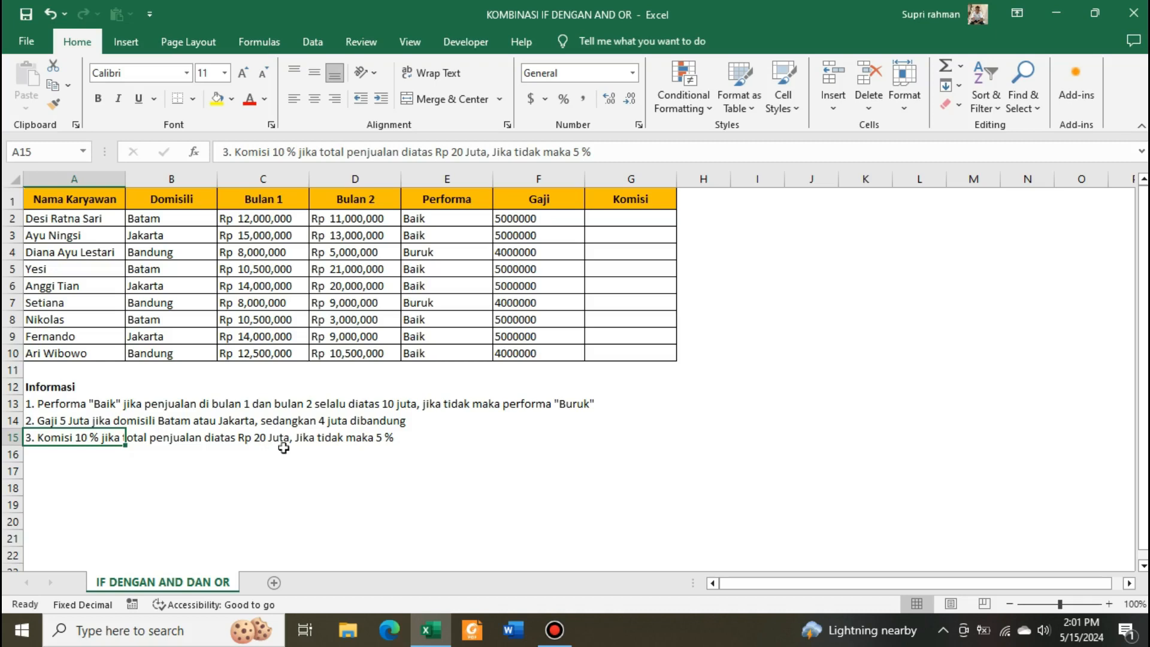
left_click(633, 223)
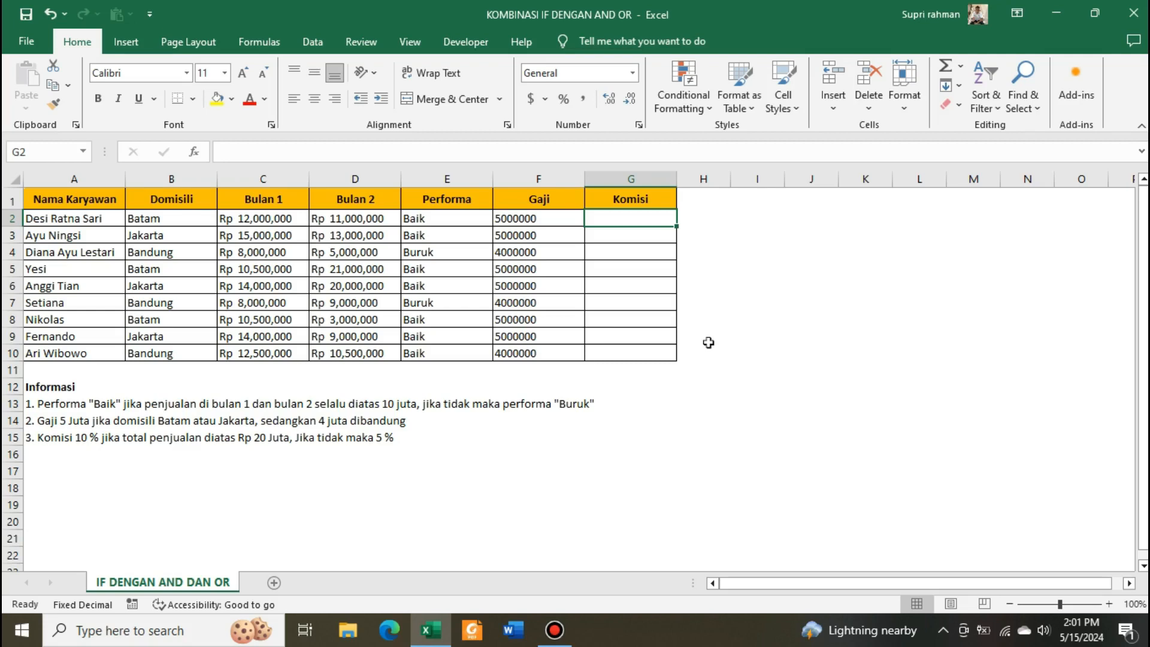
type("=")
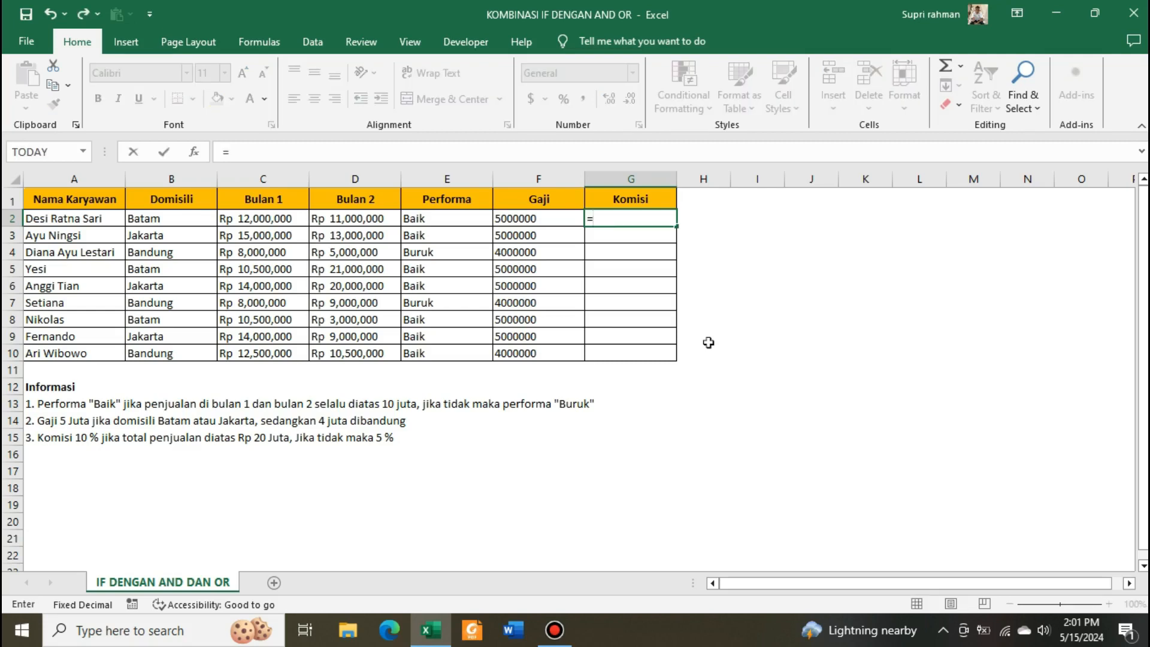
type("if")
key("Tab")
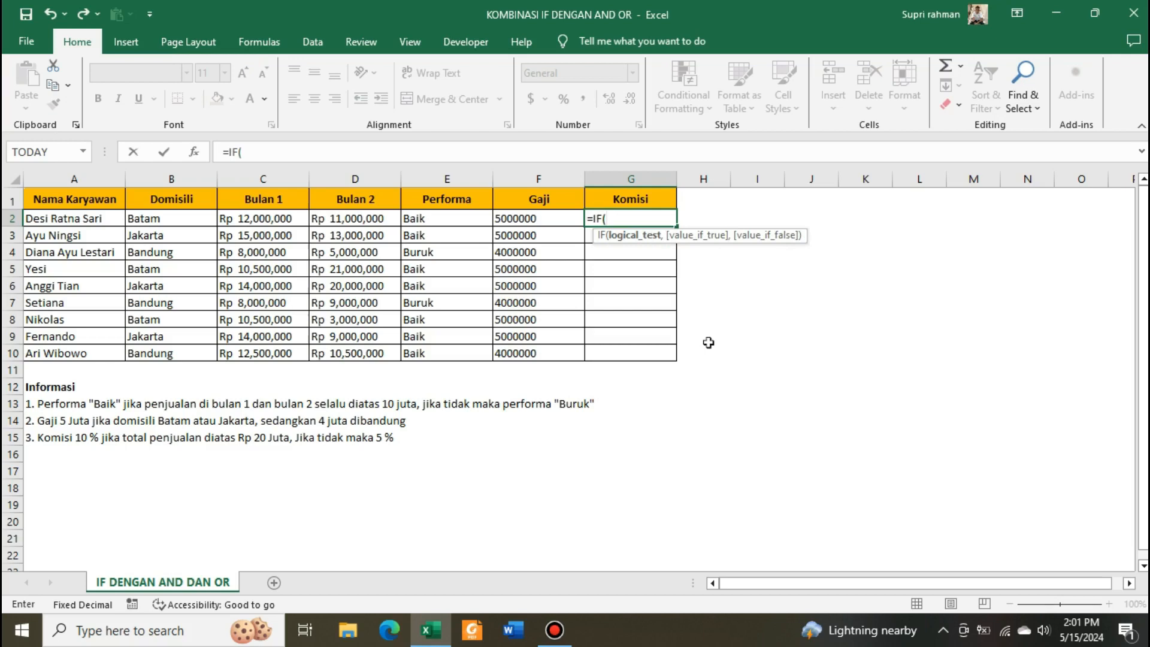
type("sum")
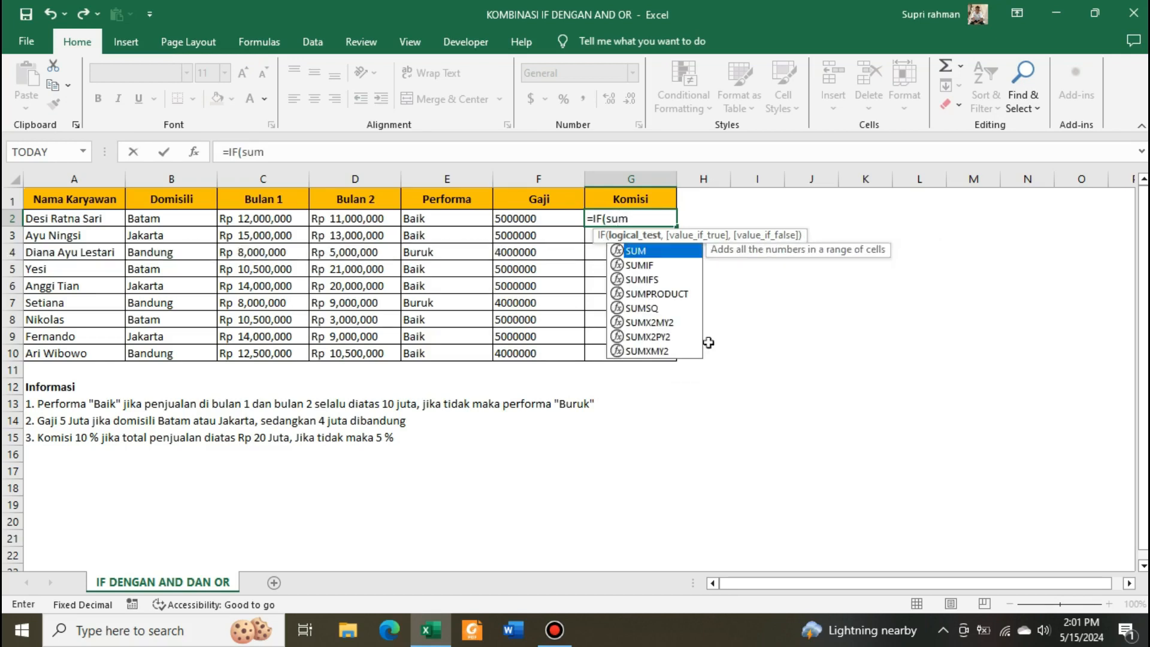
key("Tab")
key("Left")
key("Right")
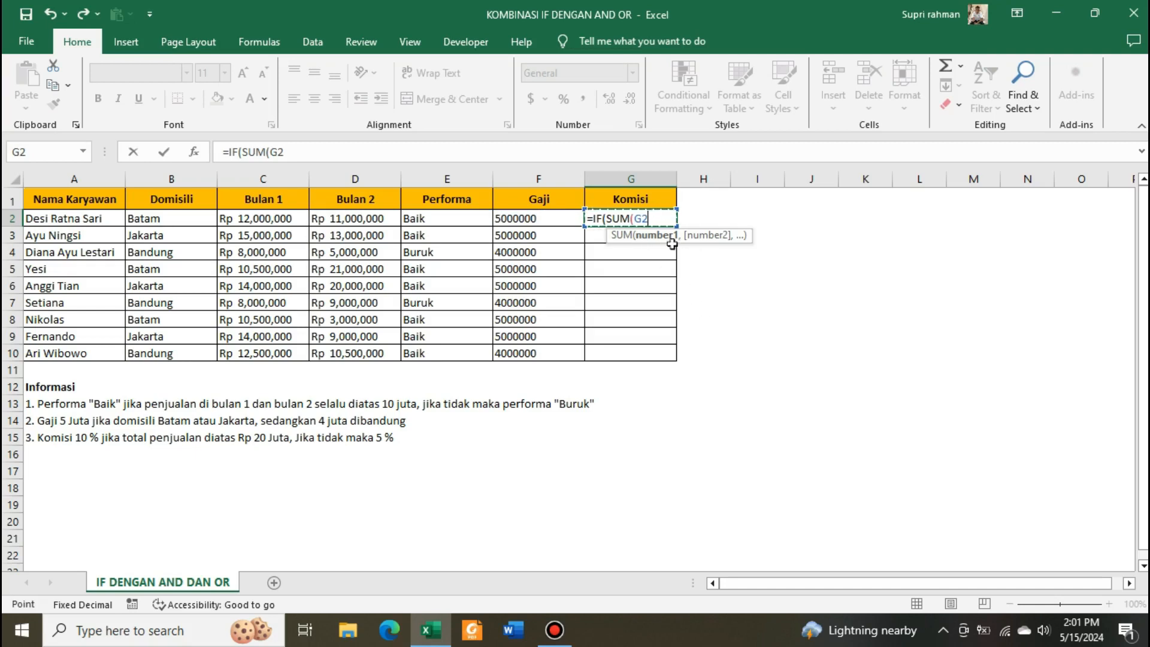
key("Left")
key("Left")
key("Left")
key("Left")
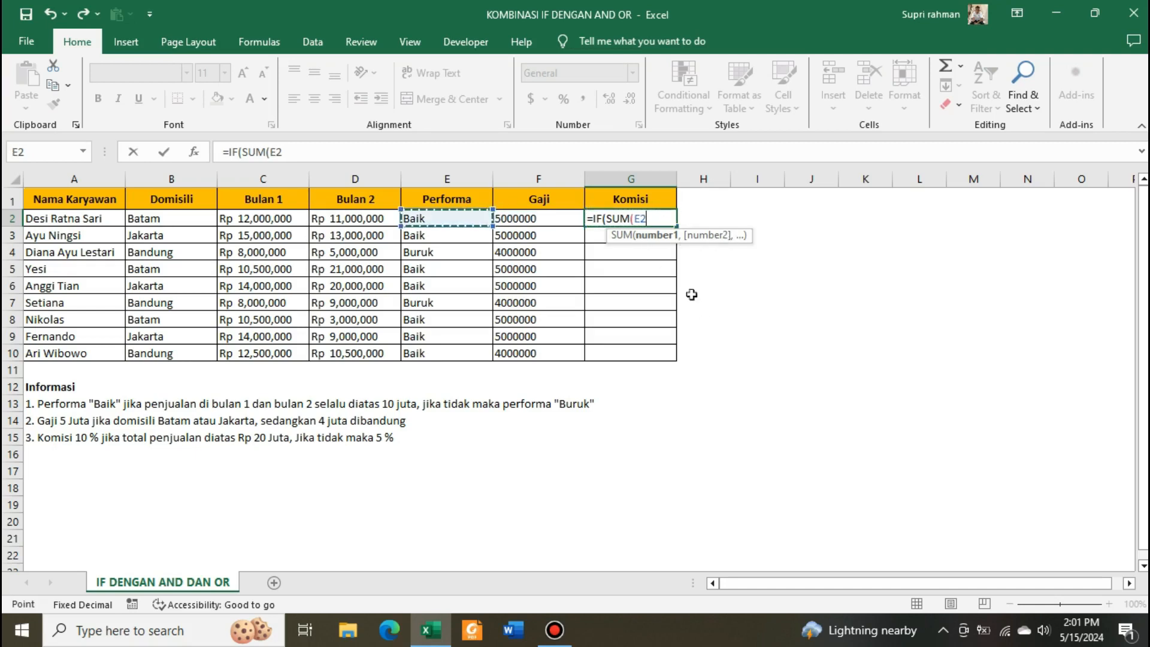
key("shift+Right")
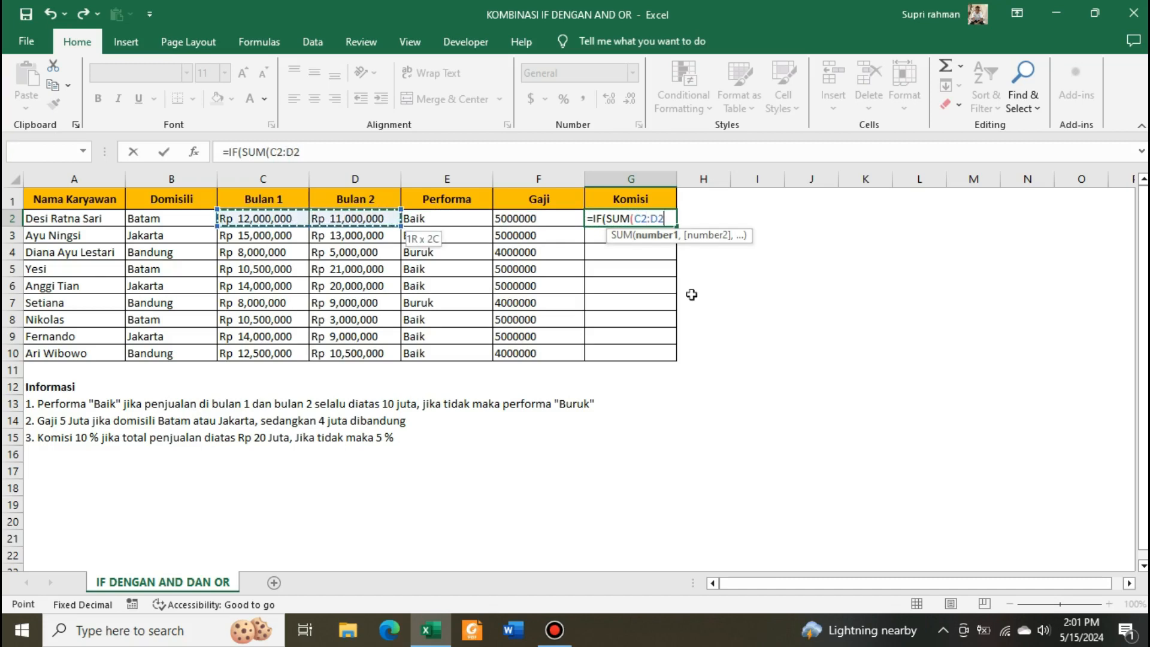
type(")")
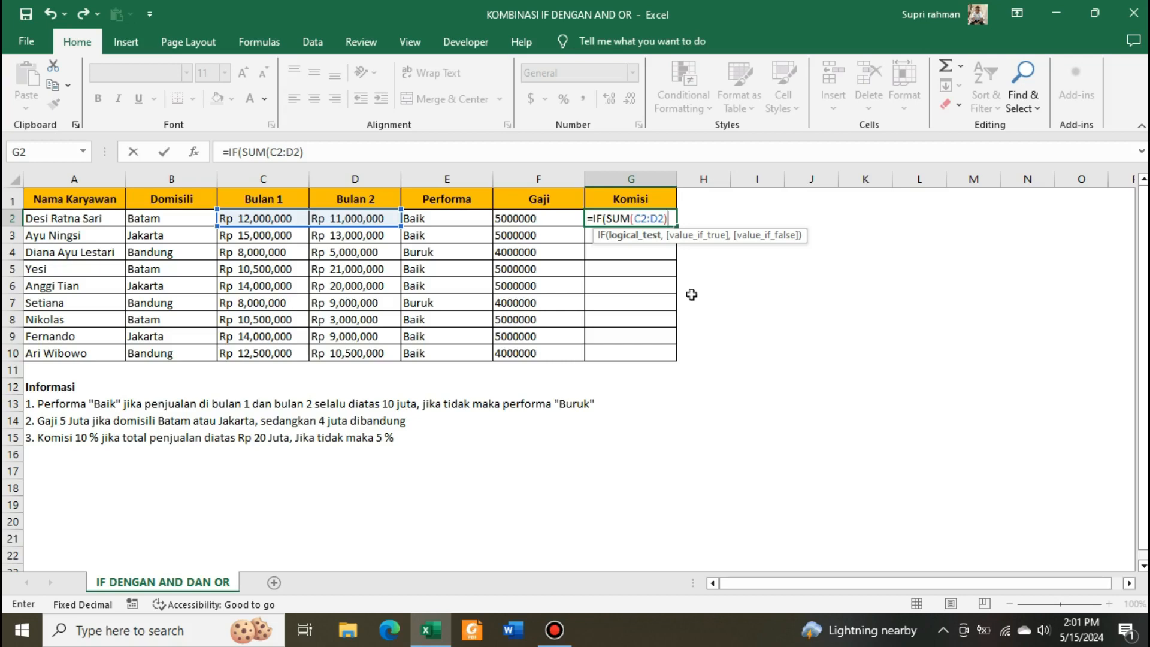
type("=20000000")
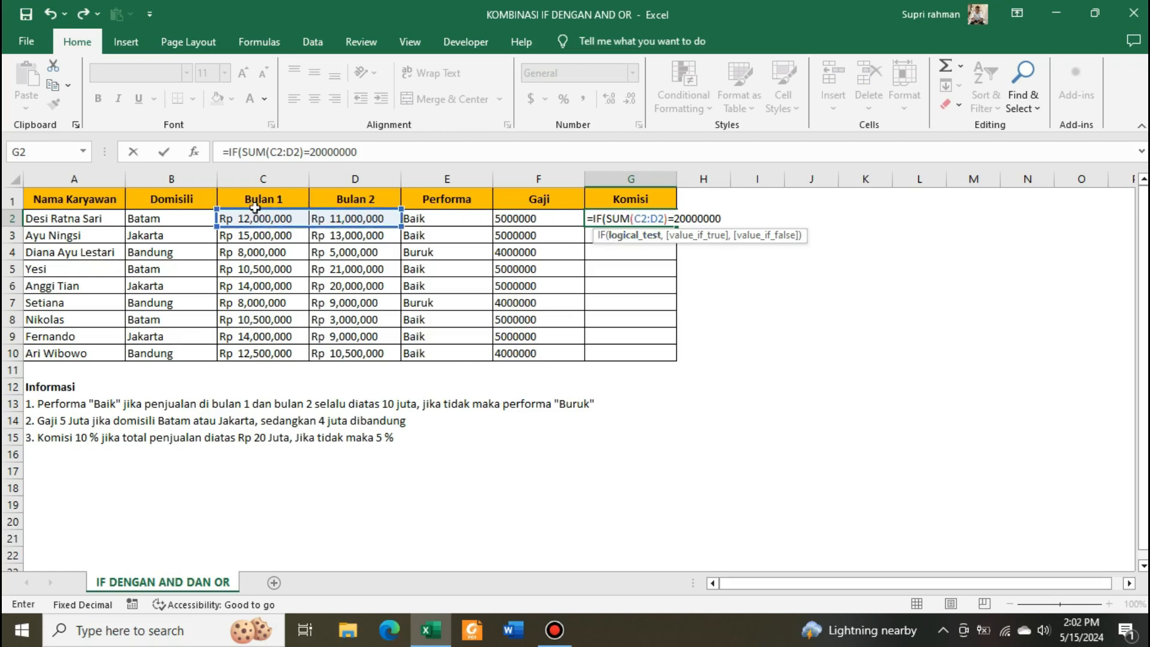
- Complete the test as SUM(C2:D2)=20000000 and add SUM(C2:D2) as the start of the true value
type(",")
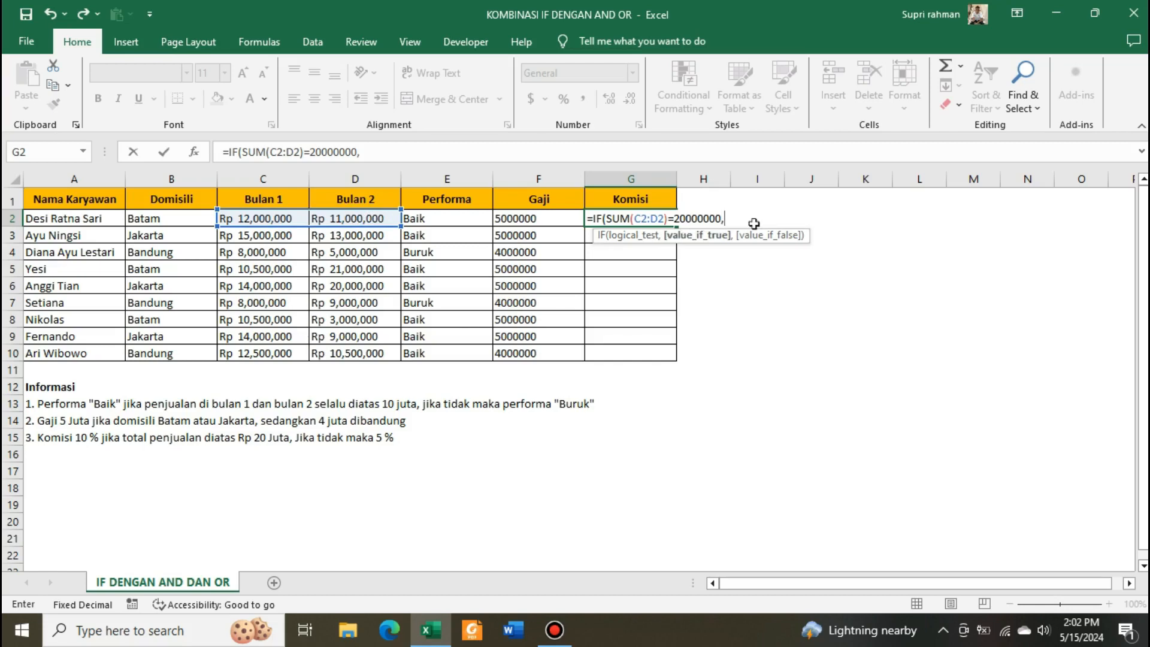
type("sum")
key("Tab")
key("Left")
key("Left")
key("Left")
key("Left")
key("shift+Right")
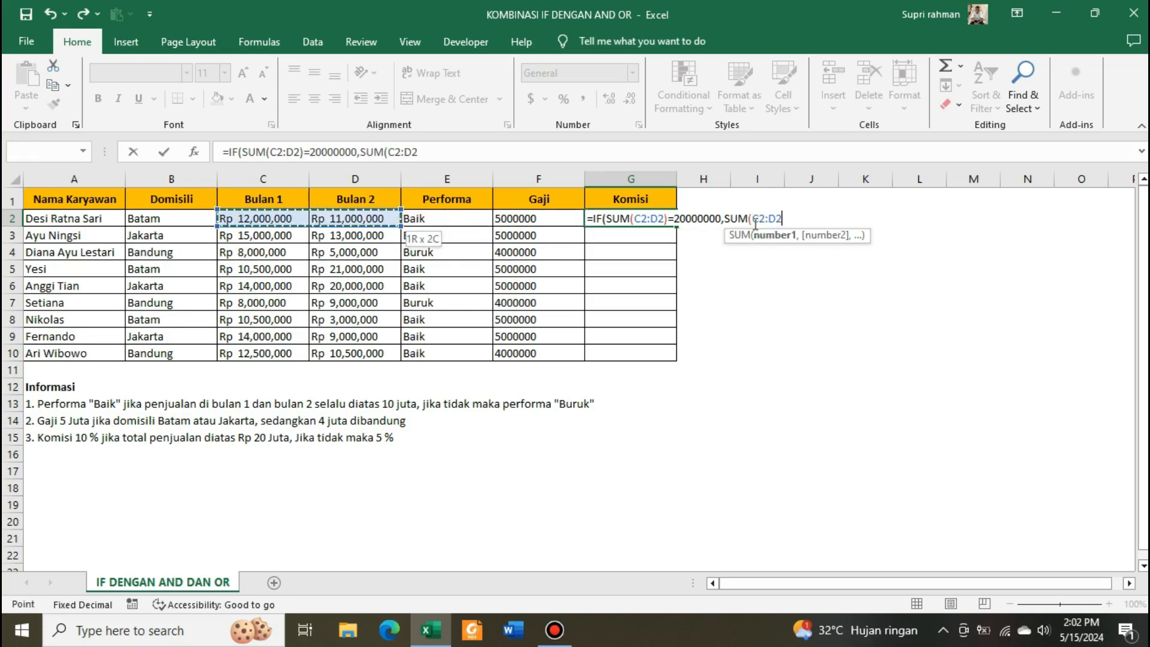
type(")")
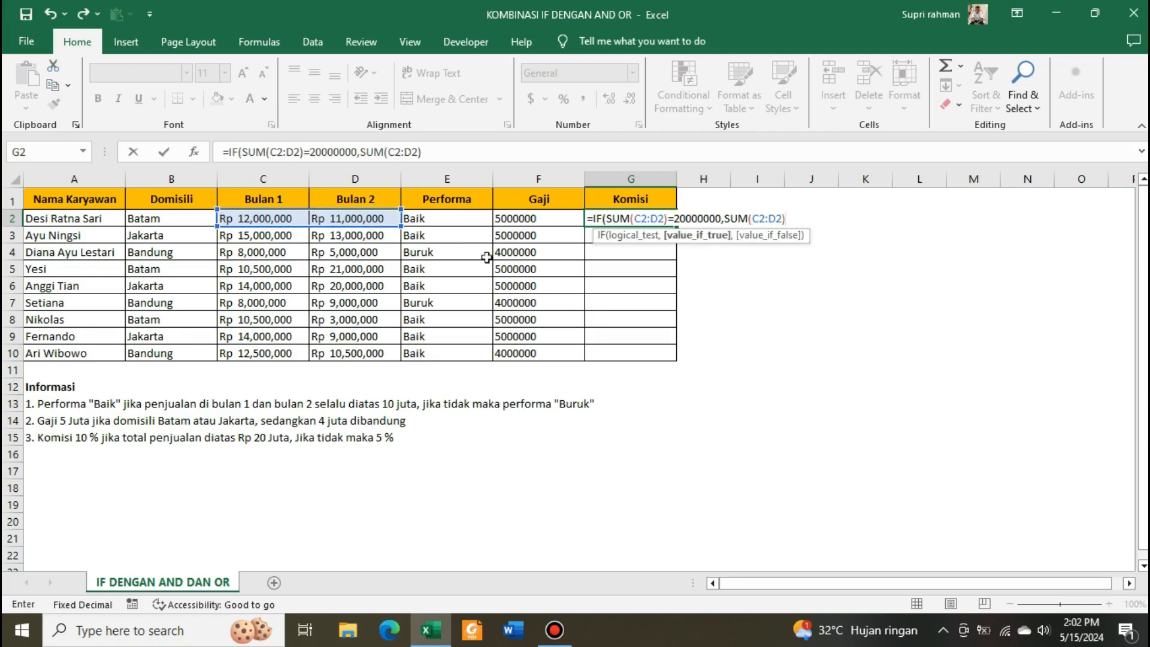
- Multiply the true value by 10% and add SUM(C2:D2)*5% as the false value, closing the IF
type("*10%,")
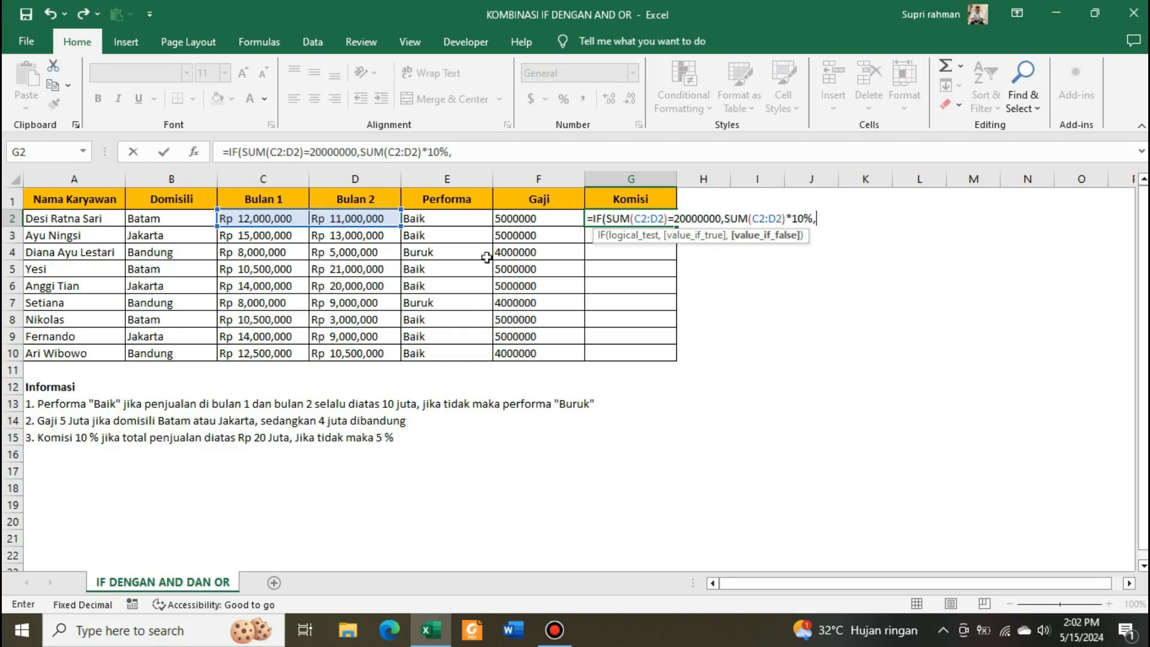
type("SUM(")
key("Left")
key("Left")
key("Left")
key("Left")
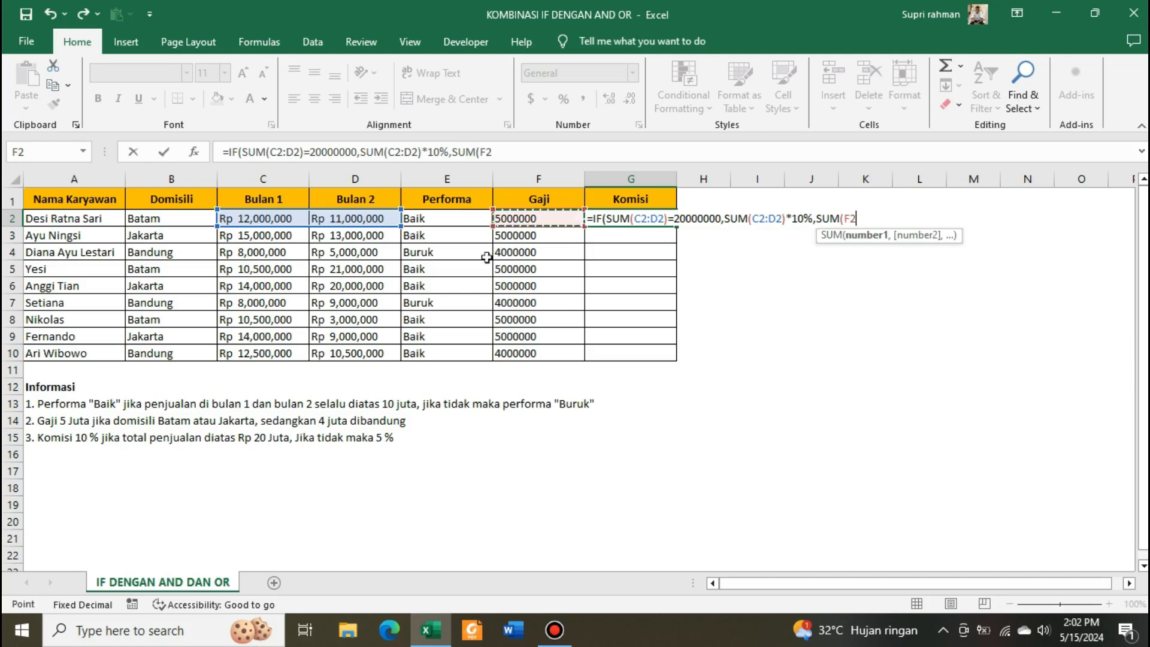
key("shift+Right")
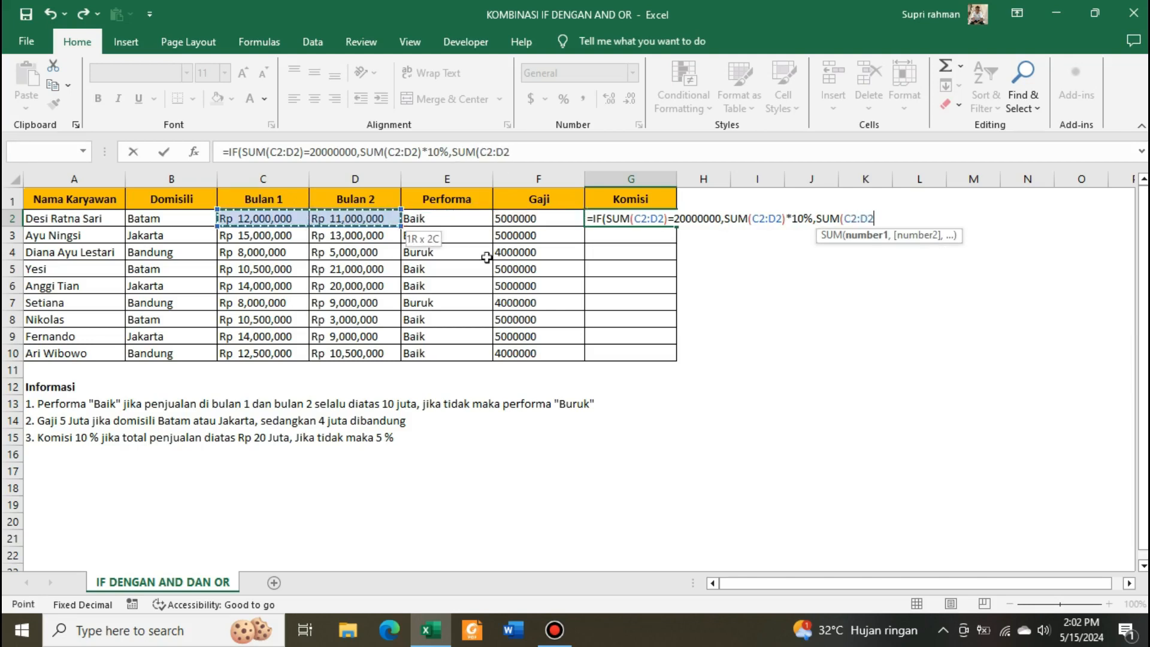
type(")*")
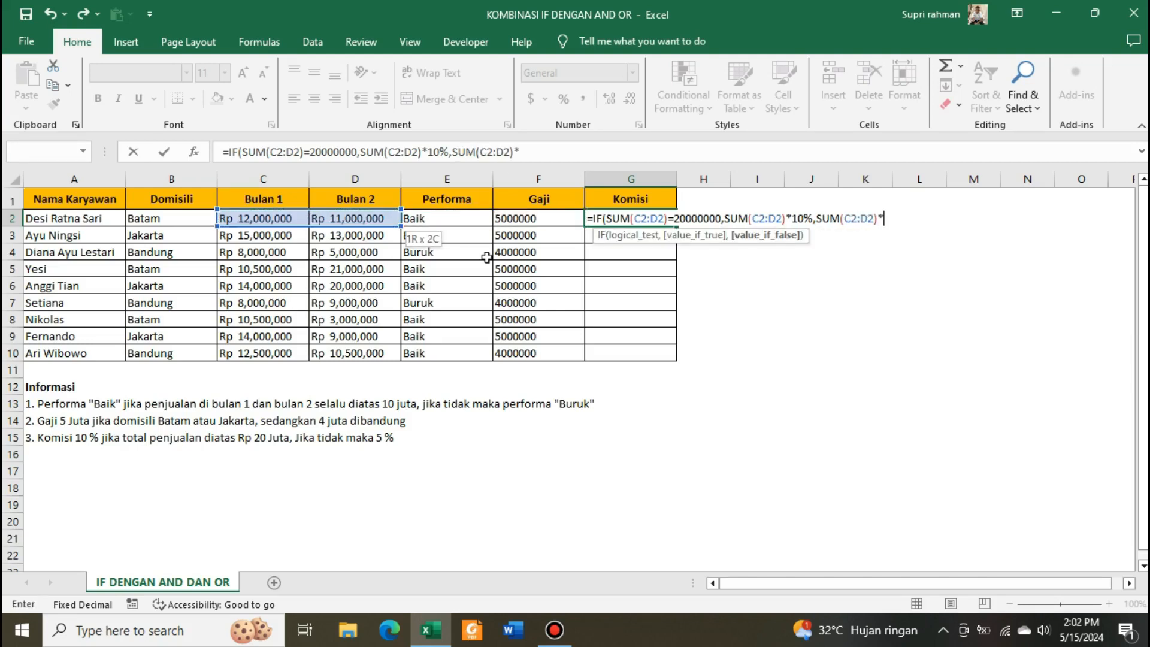
type("%)")
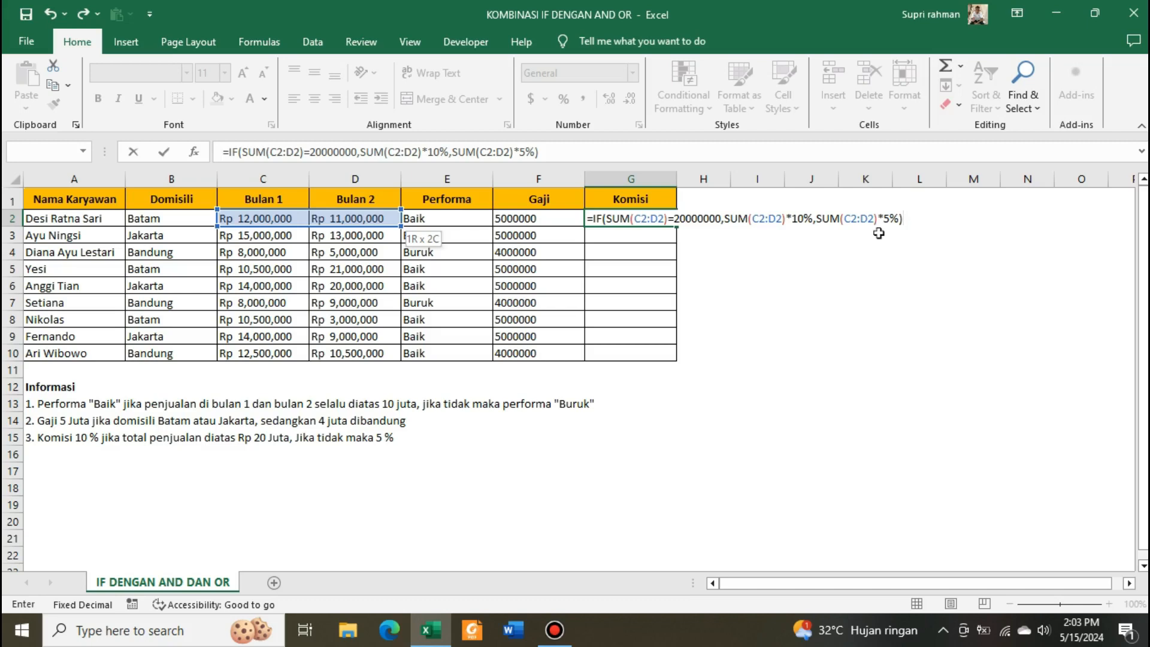
- Enter the Komisi formula in G2 and fill it down through G10
key("Return")
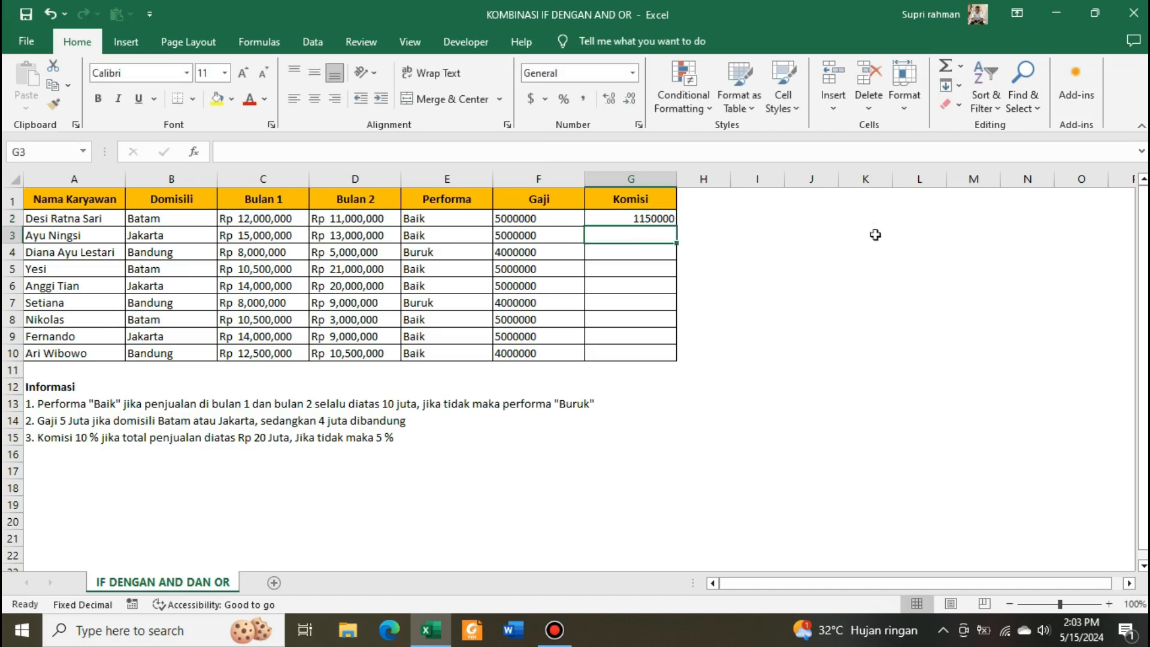
left_click(638, 218)
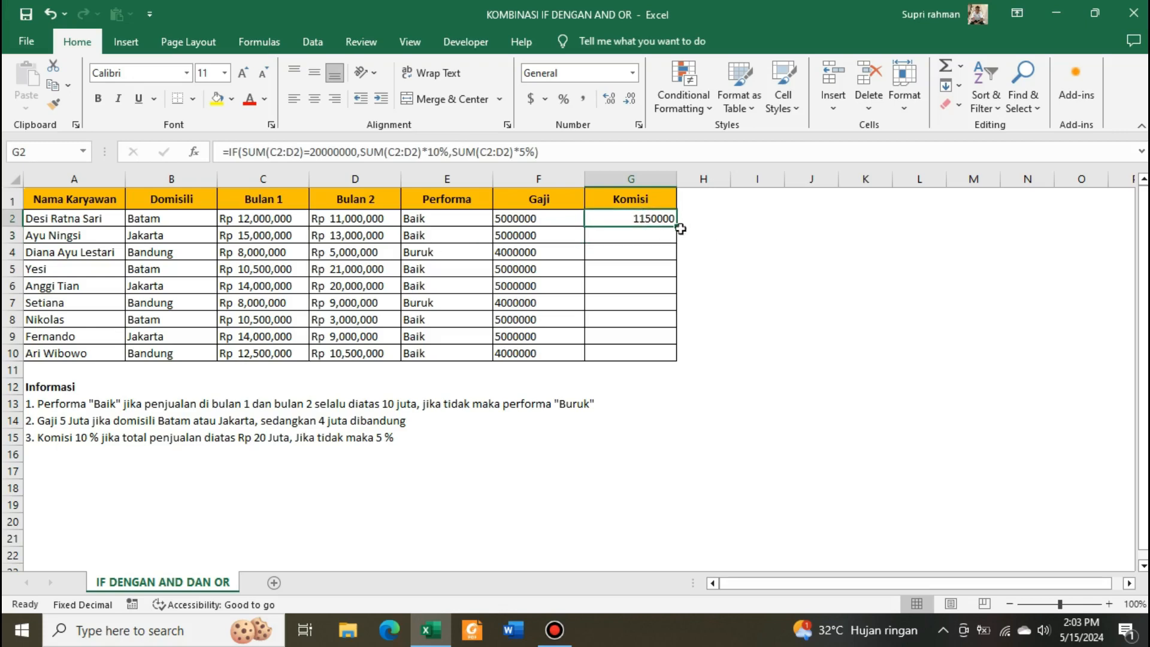
left_click_drag(677, 227, 674, 362)
left_click(781, 315)
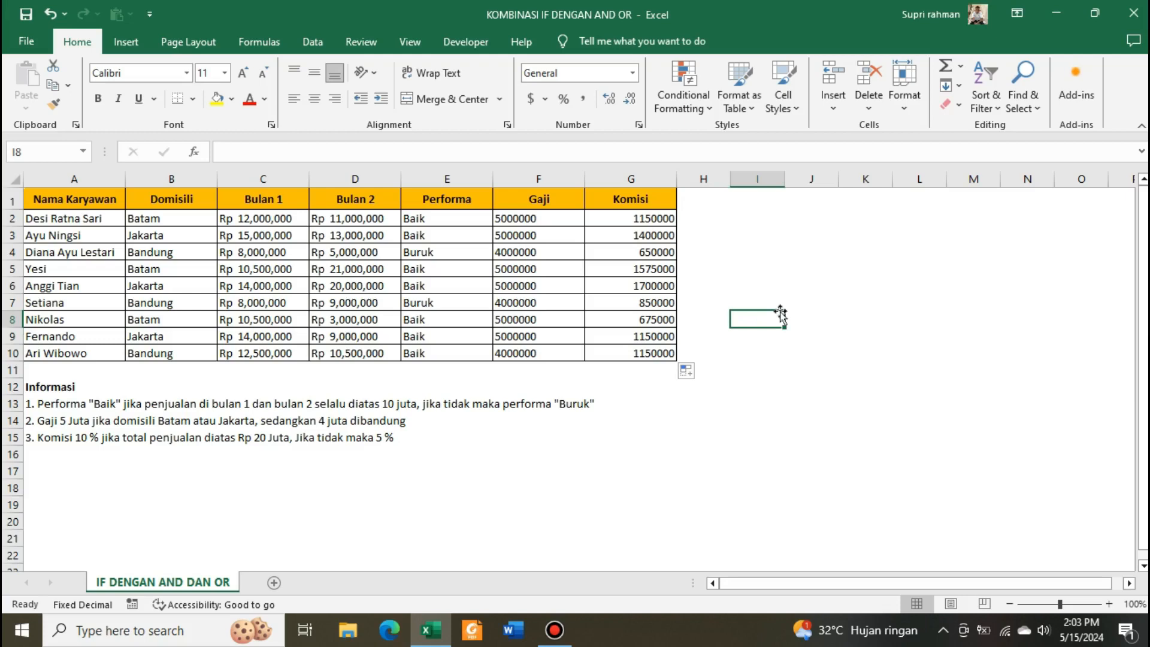